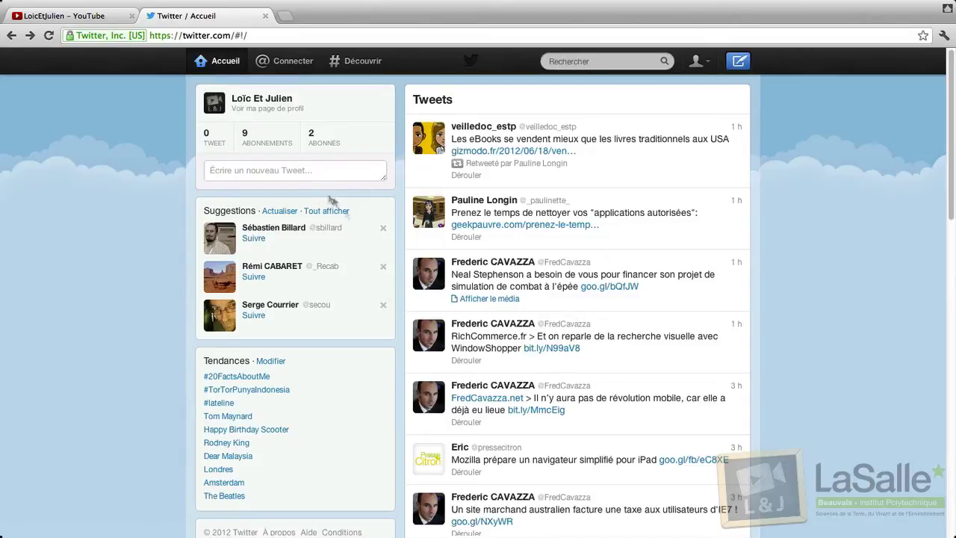
Follow the third suggested account from its profile preview and close the preview.
left_click(275, 305)
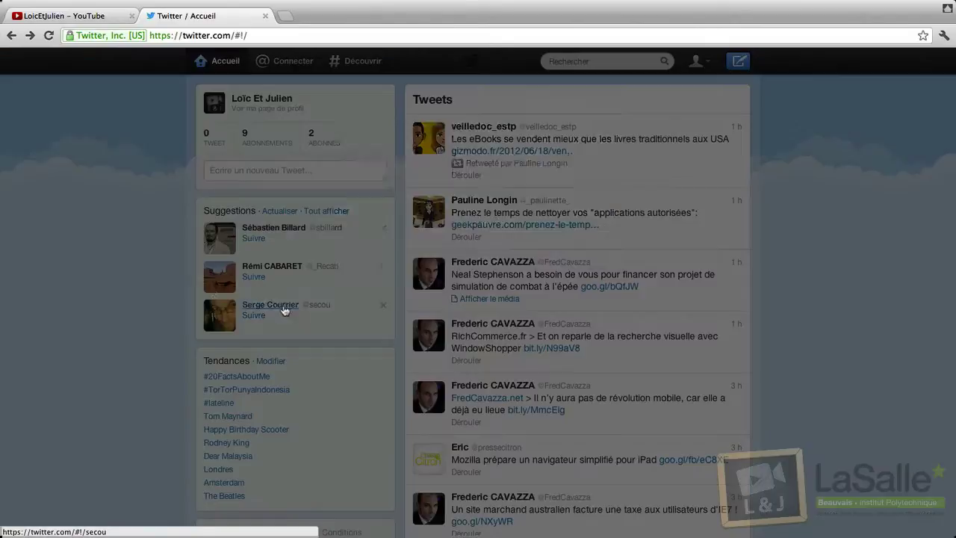
left_click(381, 268)
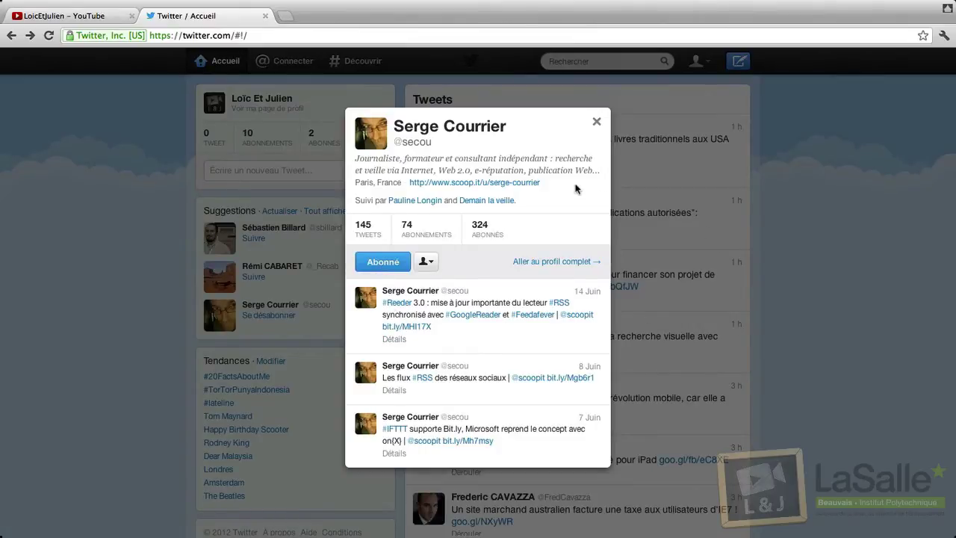
left_click(597, 125)
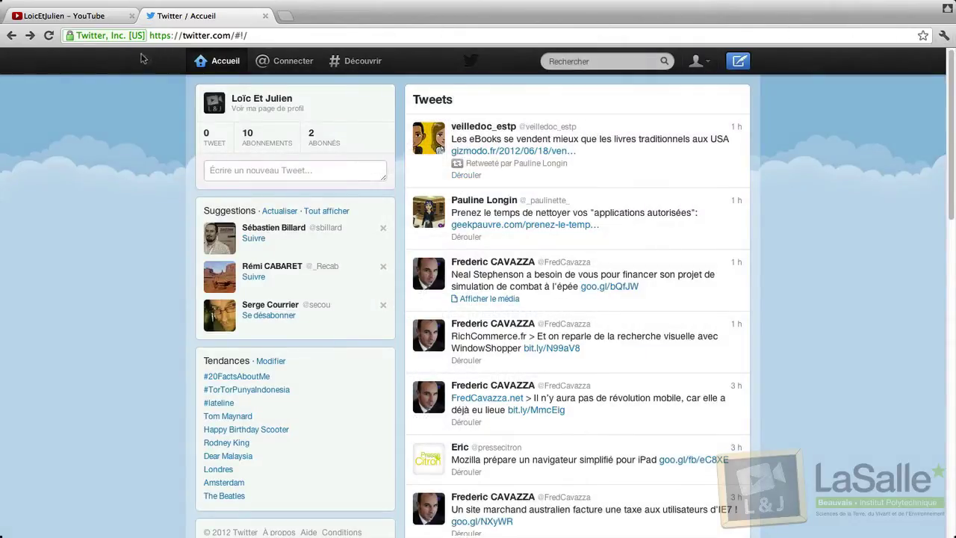
Reload the home page and look through the timeline of tweets from followed accounts.
left_click(49, 35)
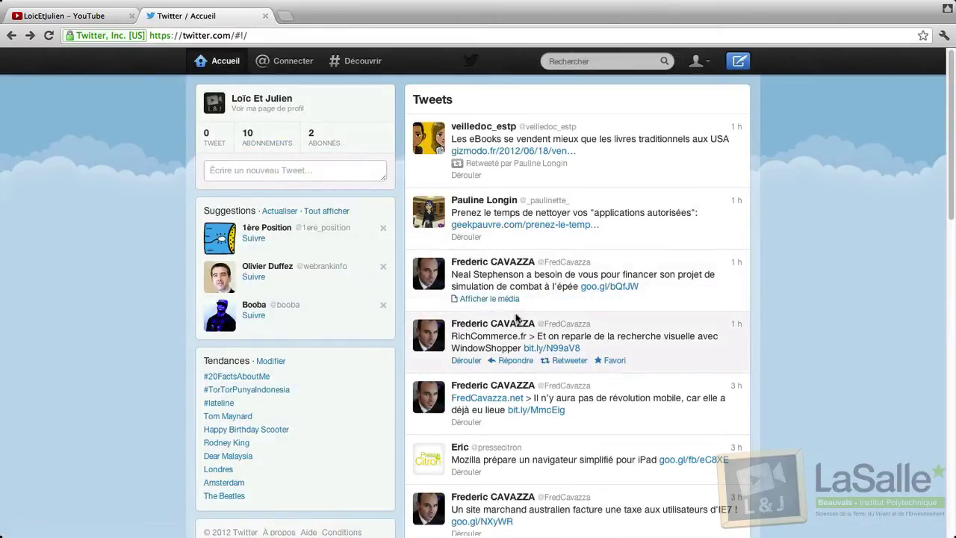
scroll(517, 319, "down", 5)
scroll(517, 319, "down", 8)
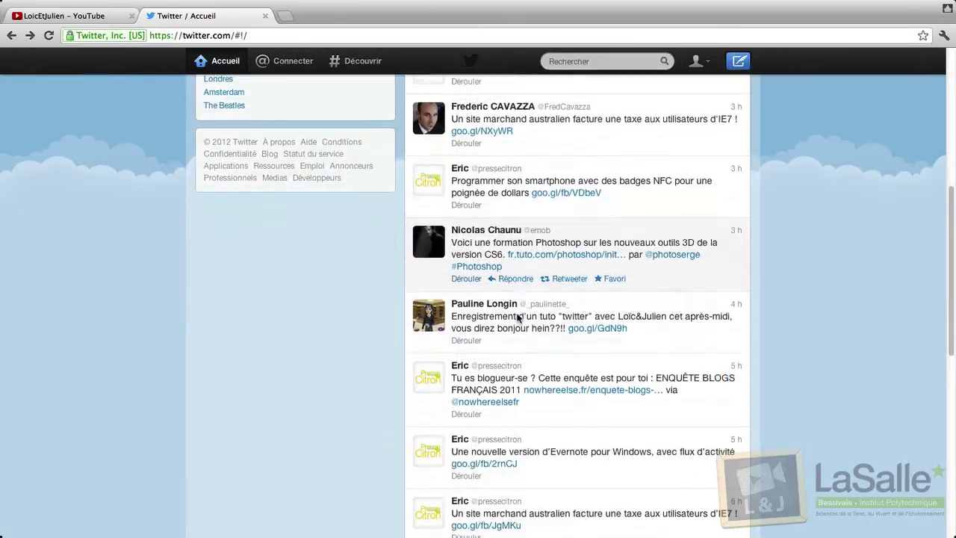
scroll(517, 319, "down", 3)
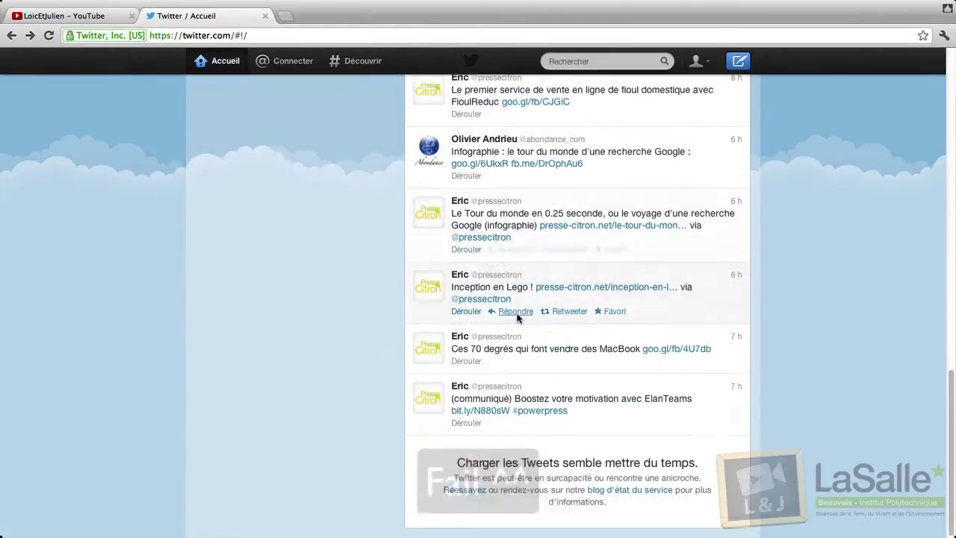
scroll(518, 299, "up", 4)
scroll(518, 316, "up", 20)
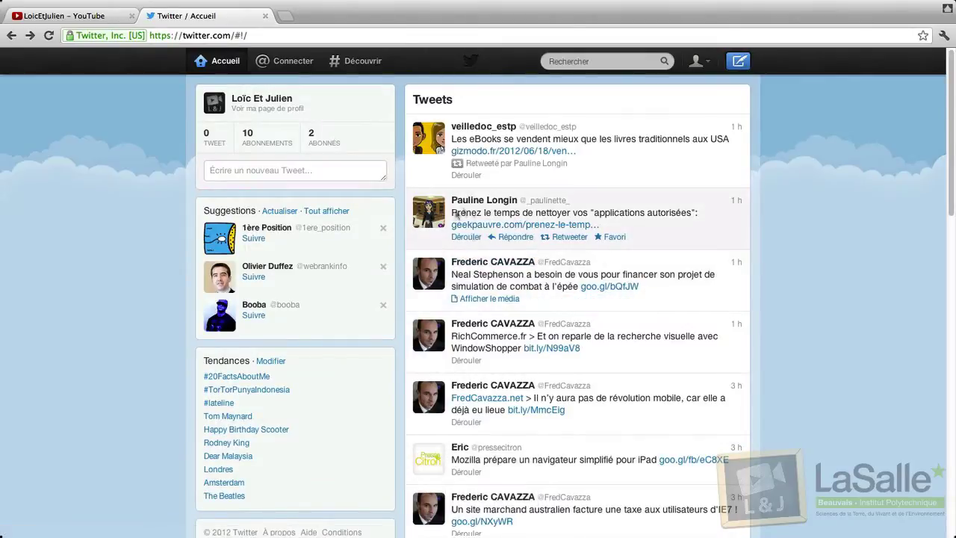
From your own list of followed accounts, open the first account's preview and show the list of accounts it follows.
left_click(273, 142)
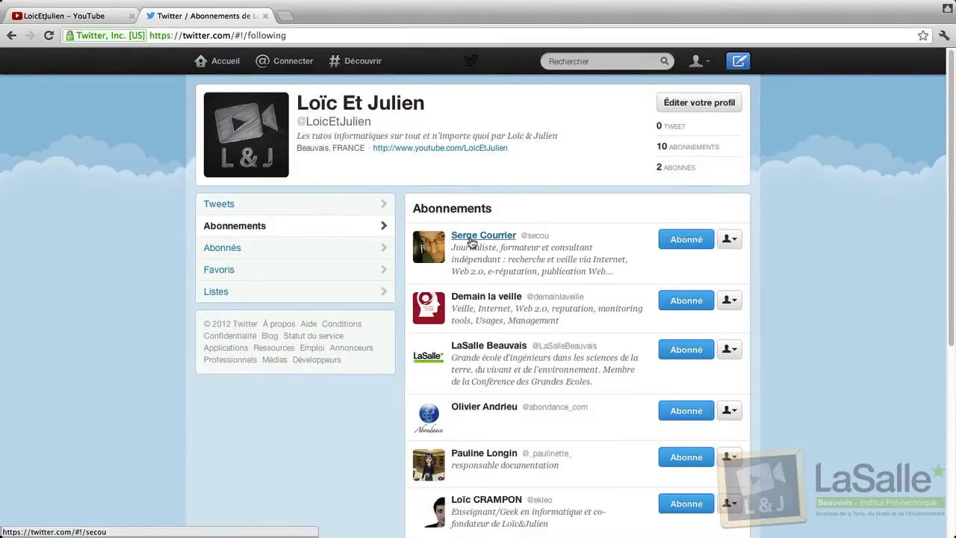
left_click(483, 236)
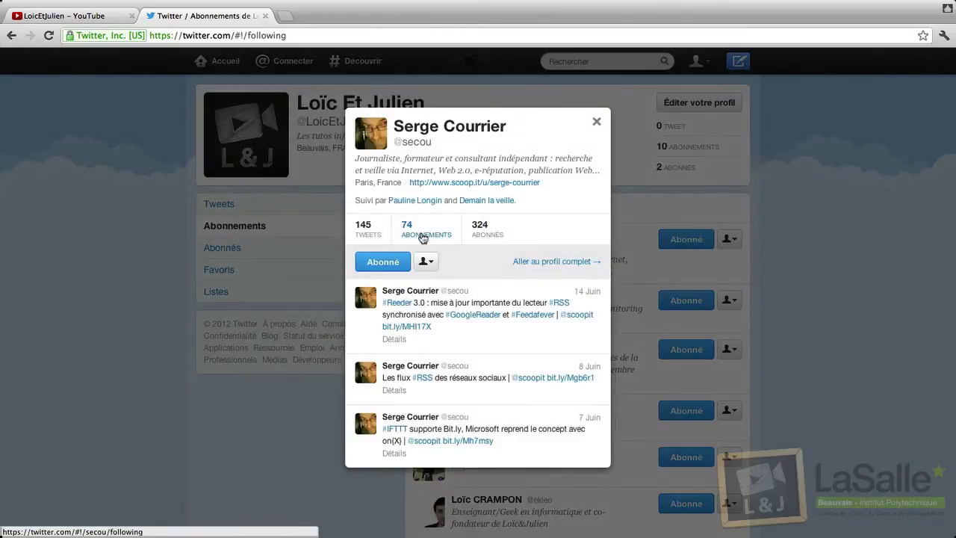
left_click(423, 235)
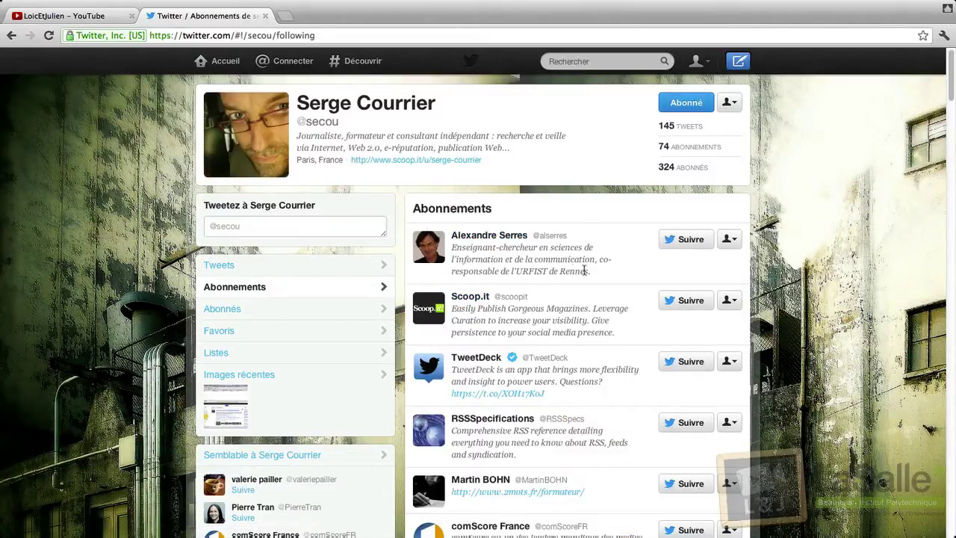
Find La Quadrature du Net among the accounts this profile follows and follow it.
scroll(607, 269, "down", 2)
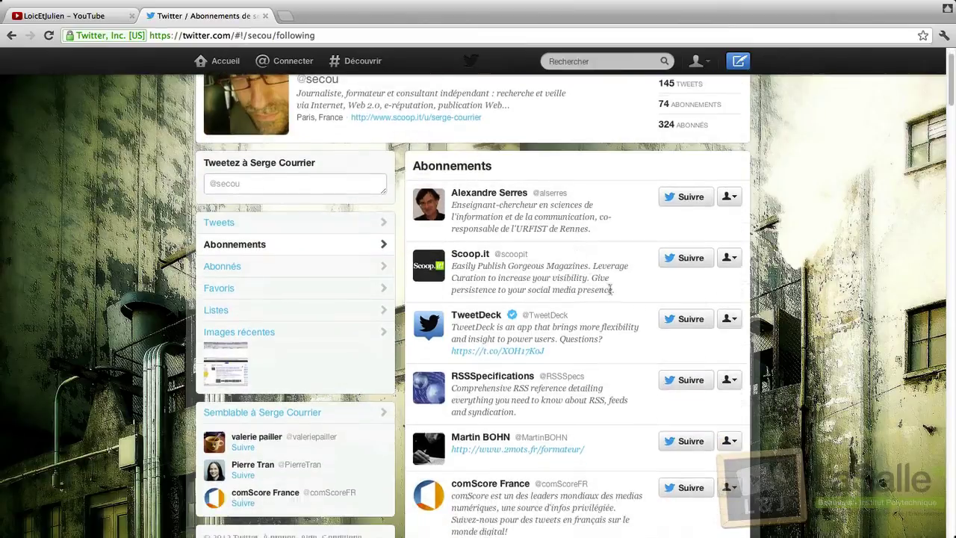
scroll(611, 289, "down", 3)
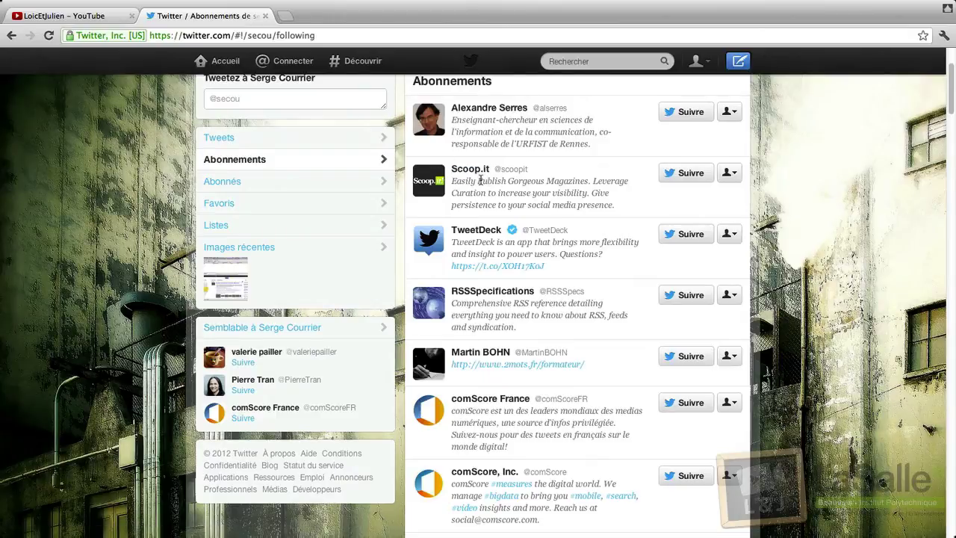
scroll(565, 241, "down", 5)
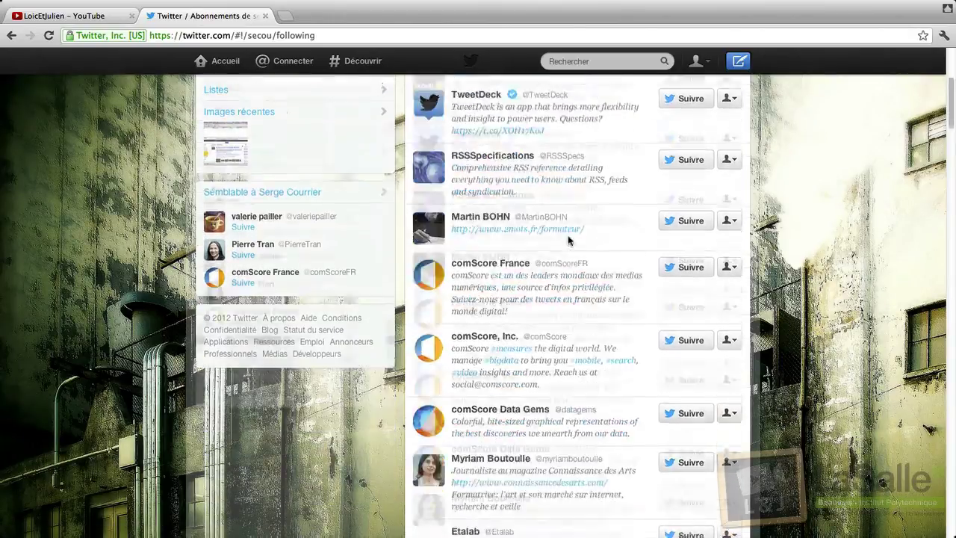
scroll(581, 267, "down", 4)
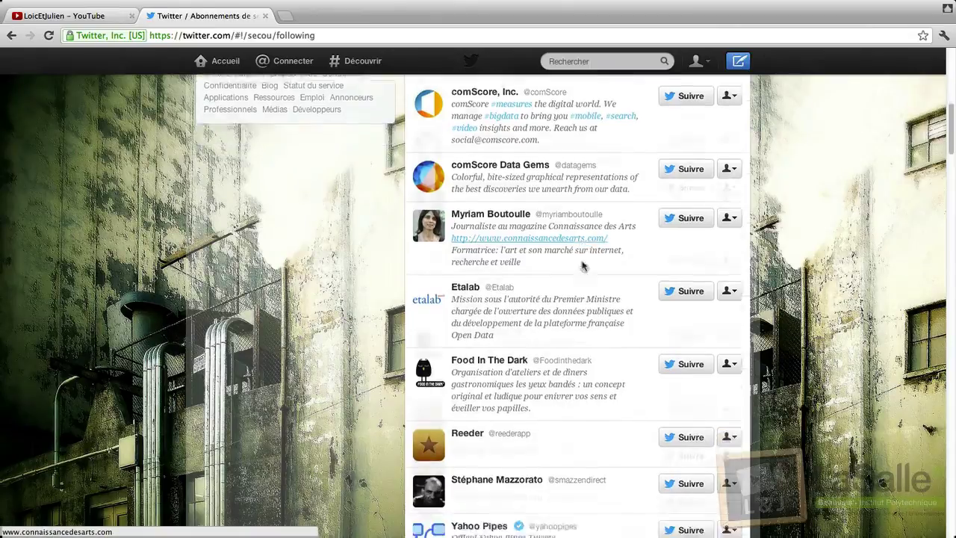
scroll(583, 266, "down", 10)
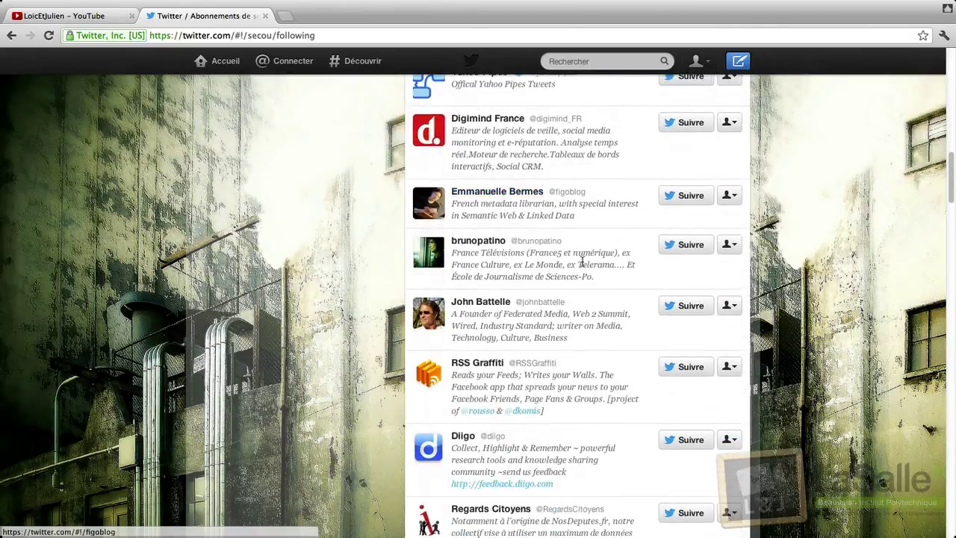
scroll(581, 263, "down", 12)
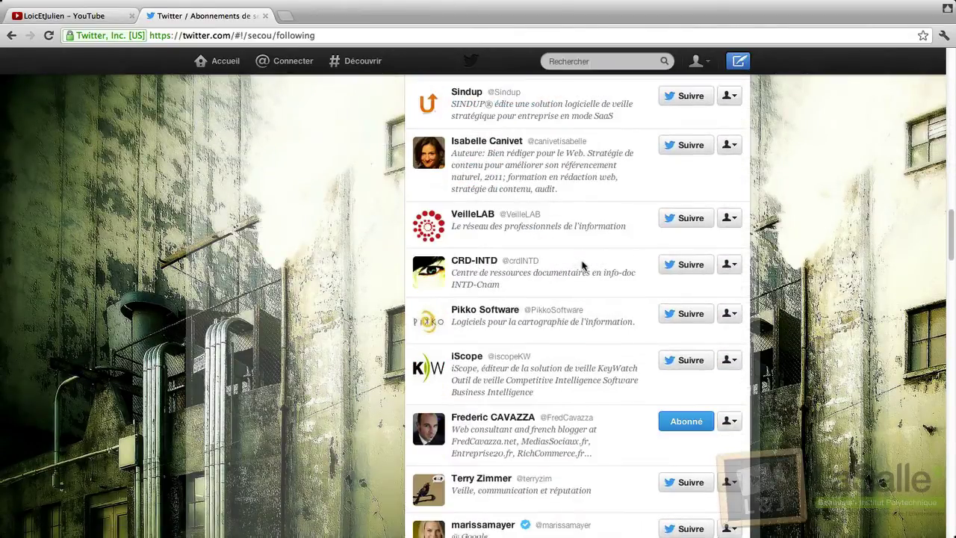
scroll(581, 265, "down", 5)
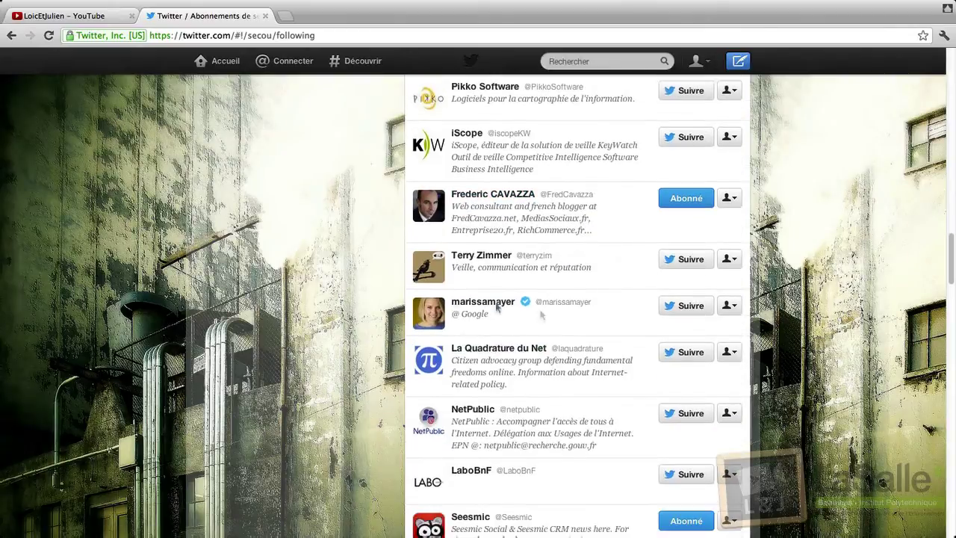
left_click(683, 353)
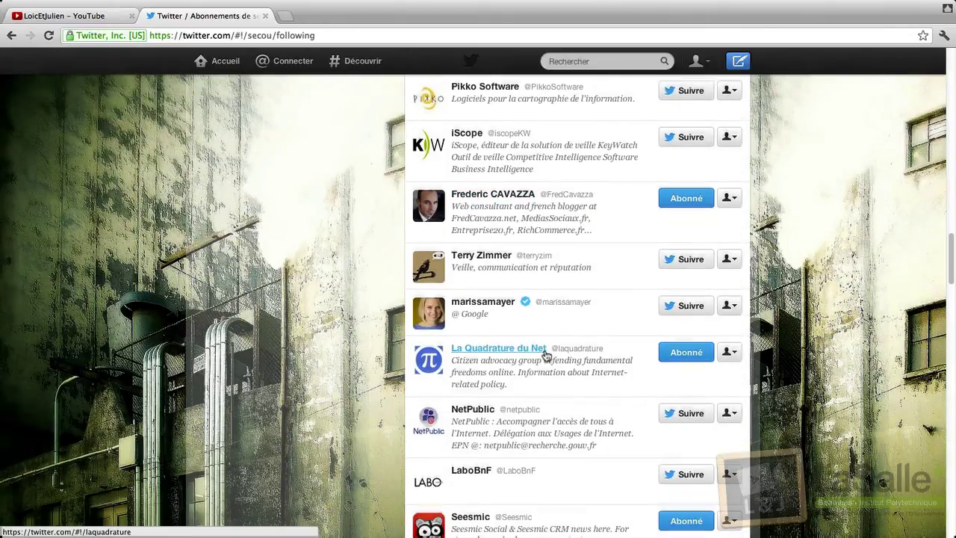
Open the full list of accounts similar to the profile being viewed.
scroll(549, 355, "down", 8)
scroll(555, 347, "up", 20)
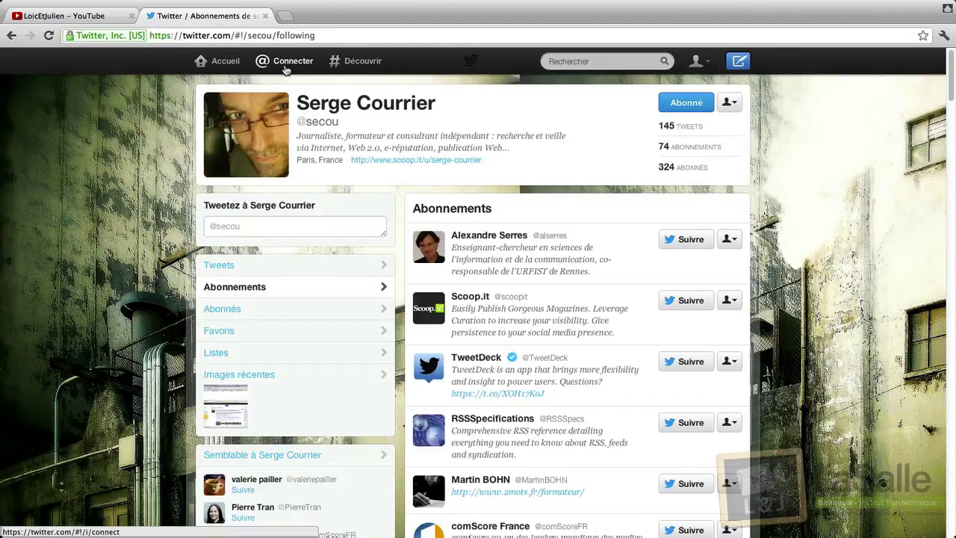
scroll(324, 286, "down", 5)
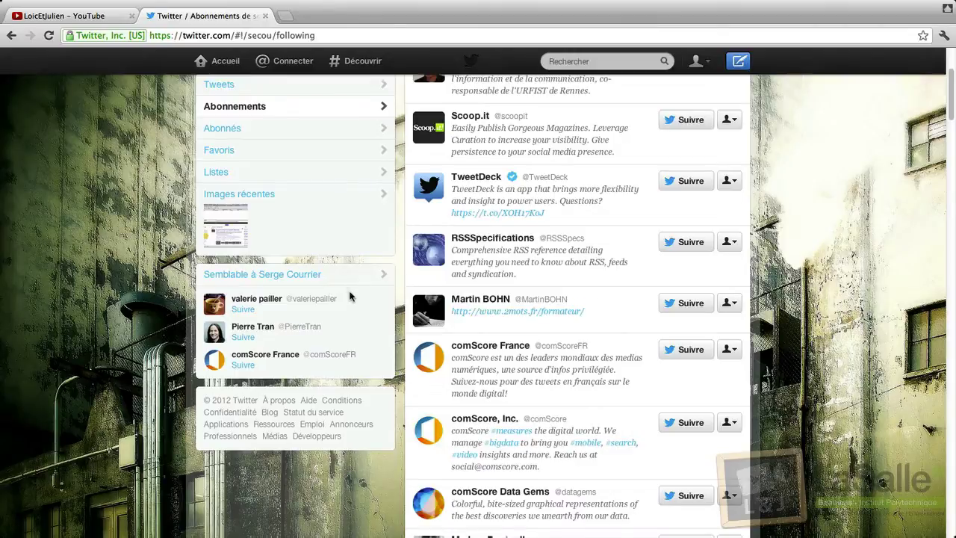
left_click(304, 275)
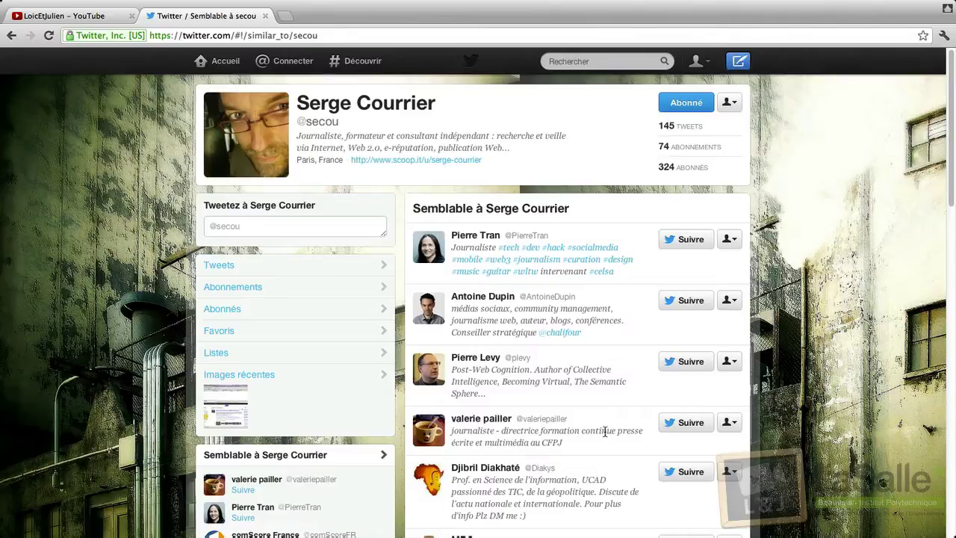
Look through the similar accounts and their descriptions for other people and organisations worth following.
scroll(605, 431, "down", 2)
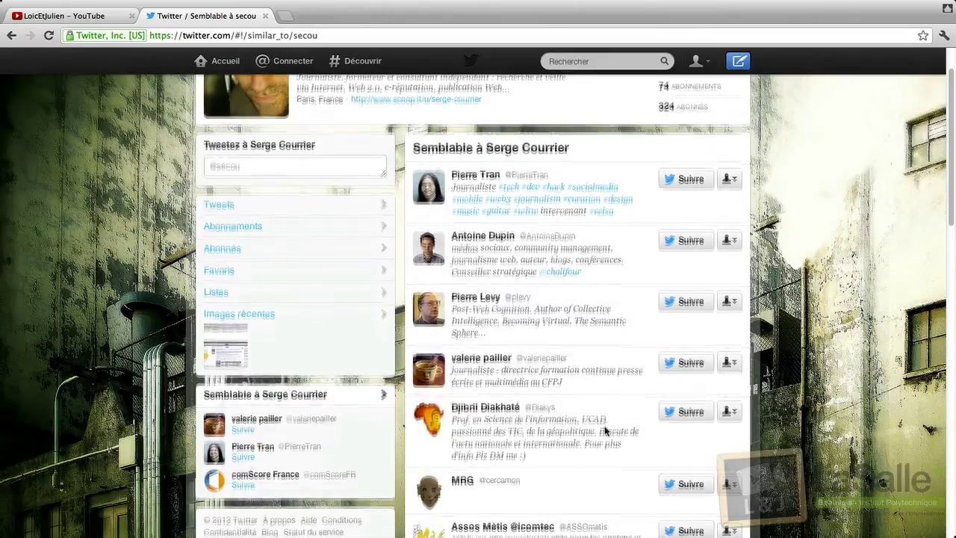
scroll(605, 431, "down", 3)
scroll(528, 459, "down", 2)
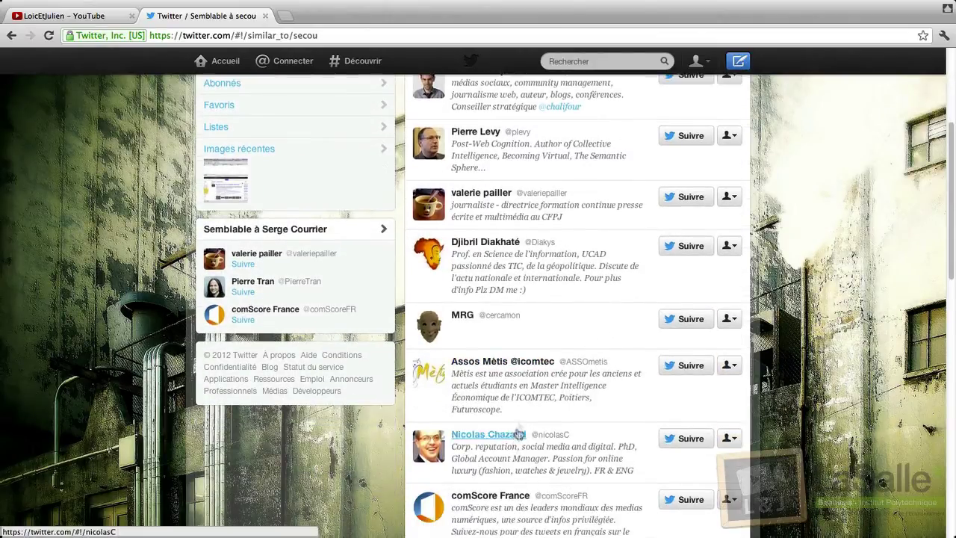
scroll(548, 413, "down", 6)
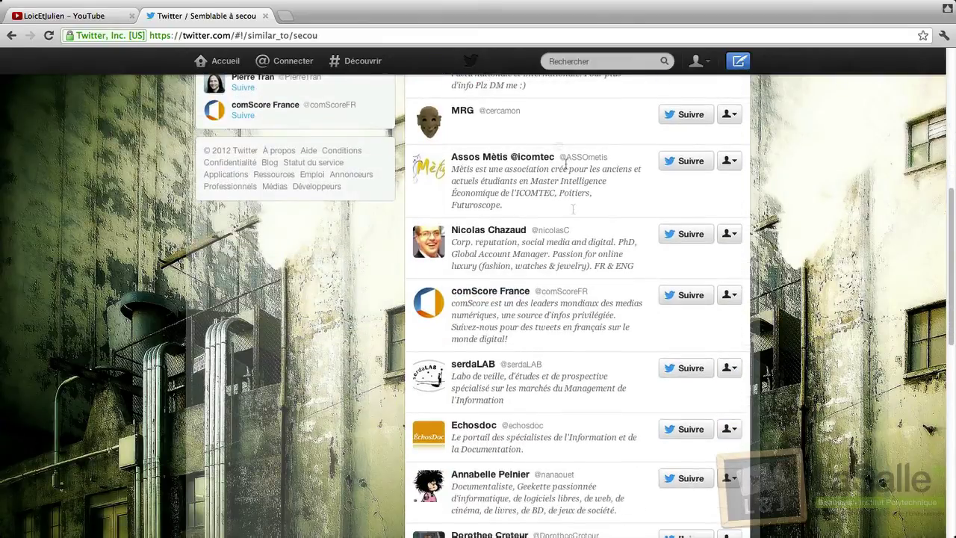
scroll(548, 116, "up", 2)
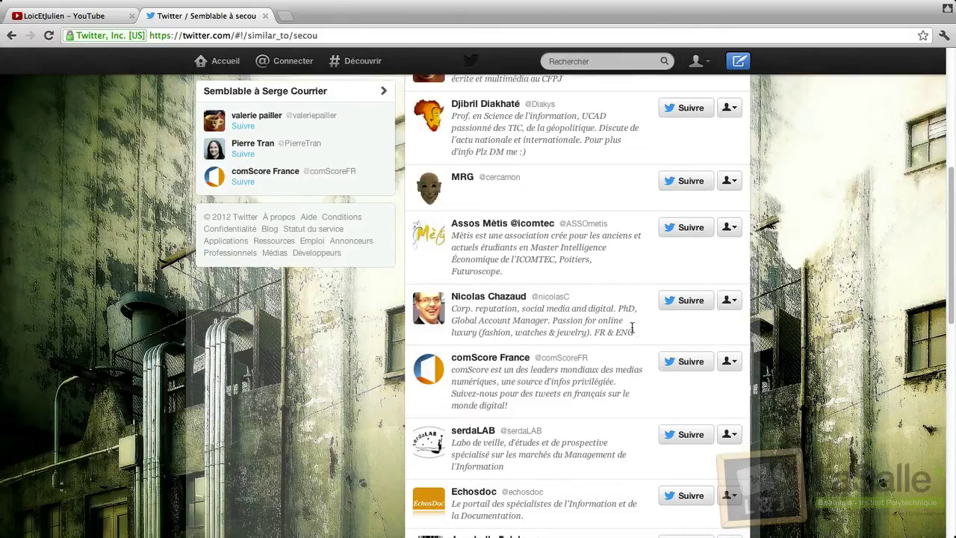
scroll(634, 333, "down", 2)
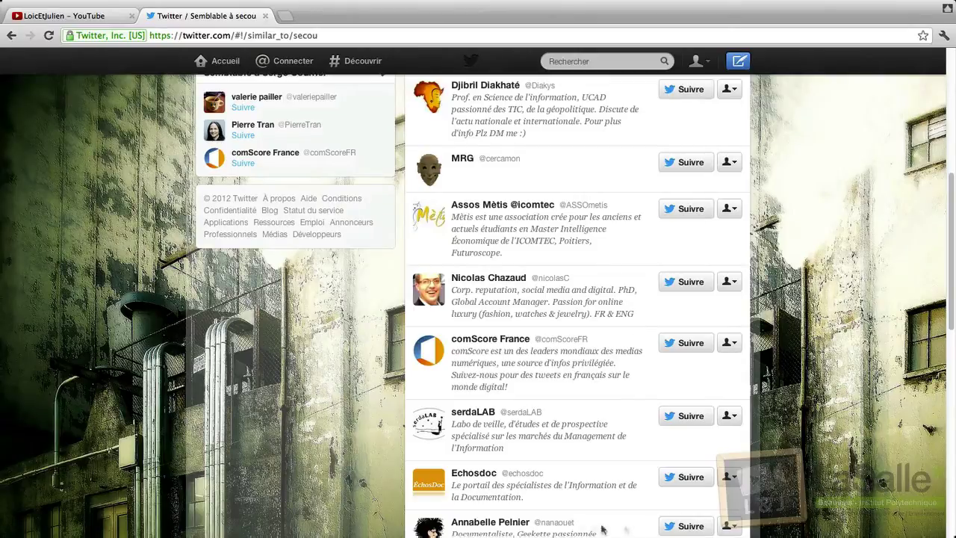
left_click_drag(549, 499, 600, 455)
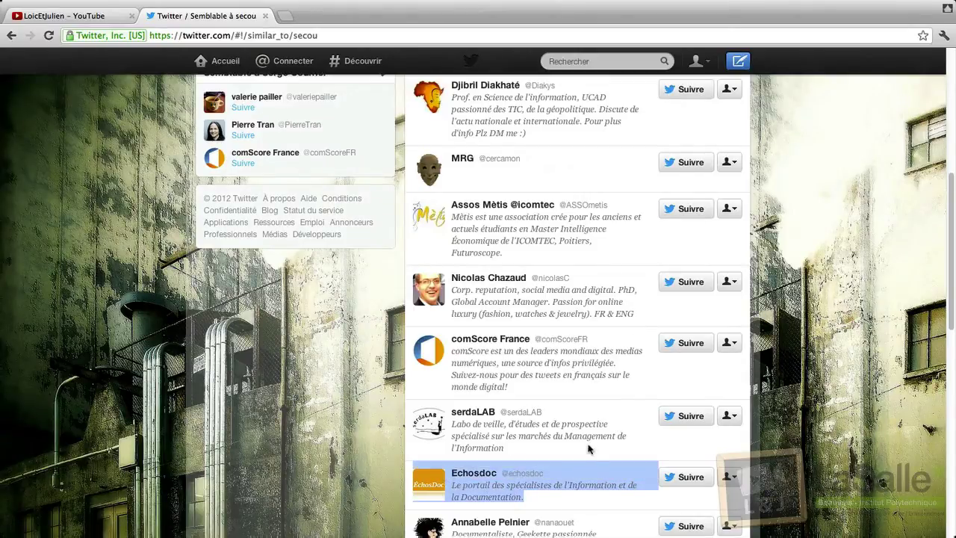
left_click(590, 448)
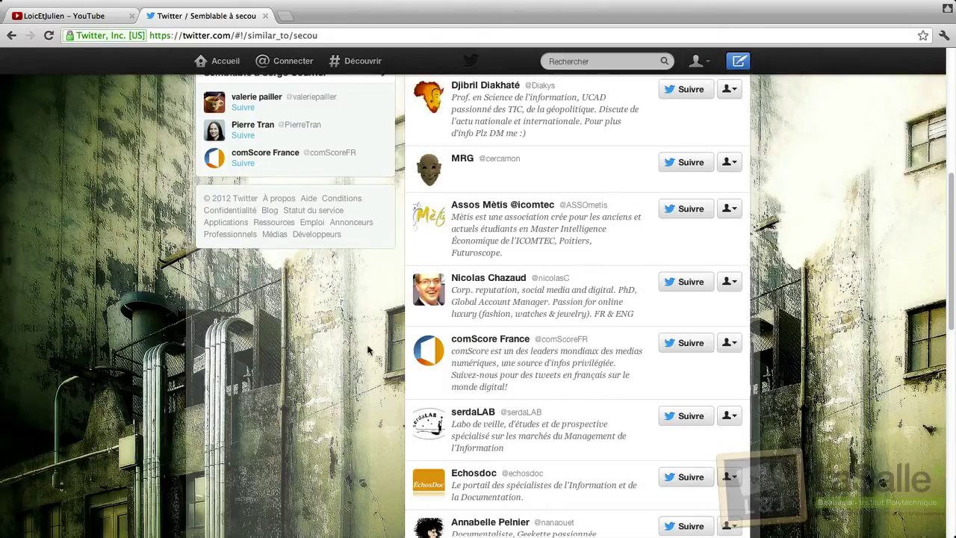
scroll(389, 329, "up", 5)
scroll(407, 288, "up", 1)
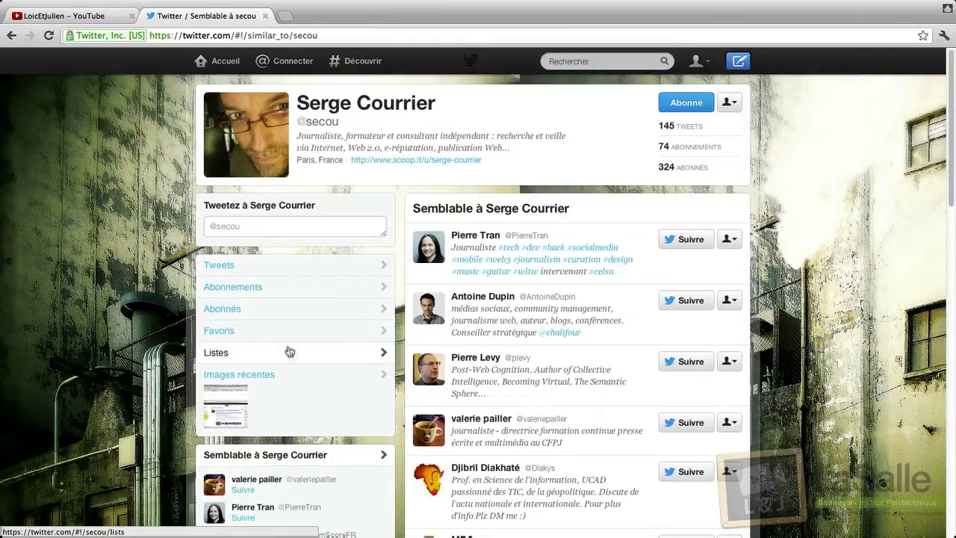
Return to the home timeline and search Twitter for "screencast".
left_click(222, 62)
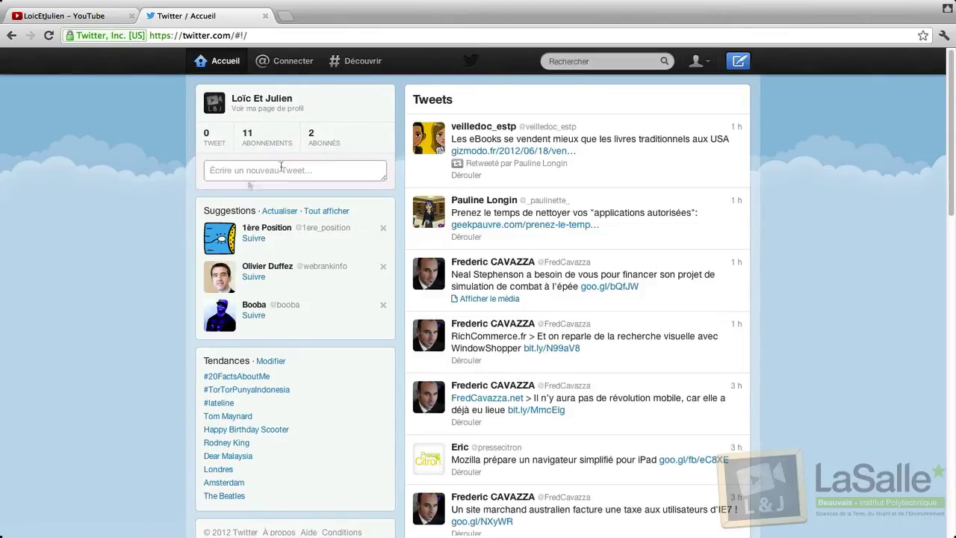
left_click(597, 59)
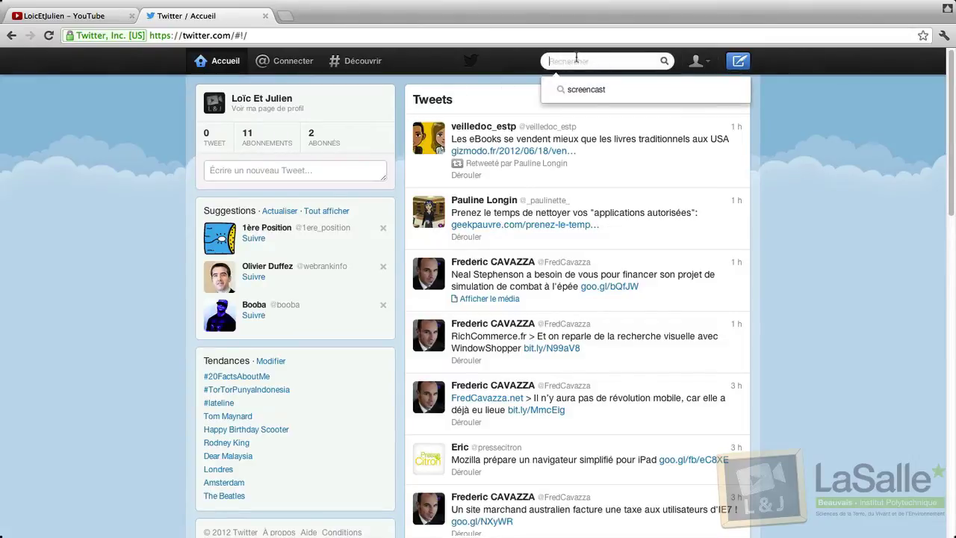
type("screenc")
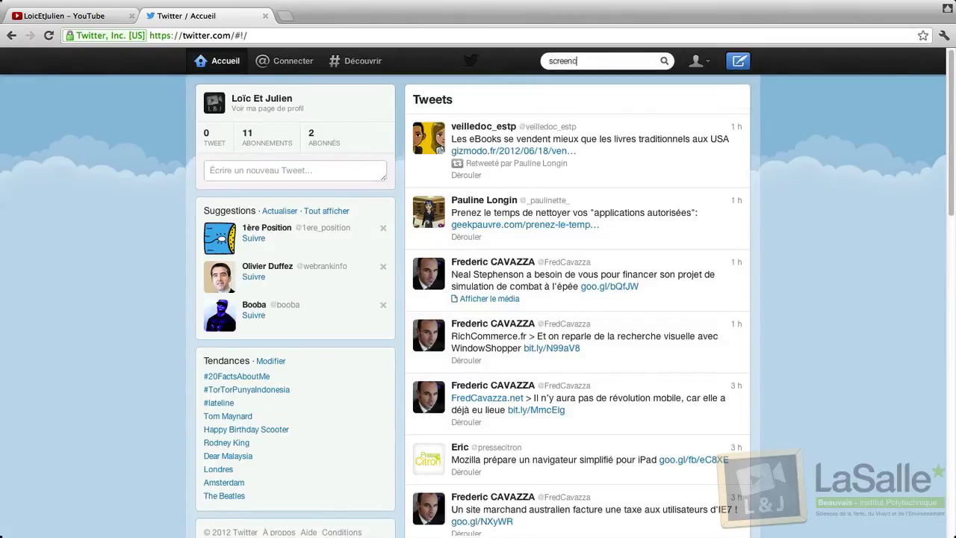
type("ast")
key("BackSpace")
type("t")
key("Return")
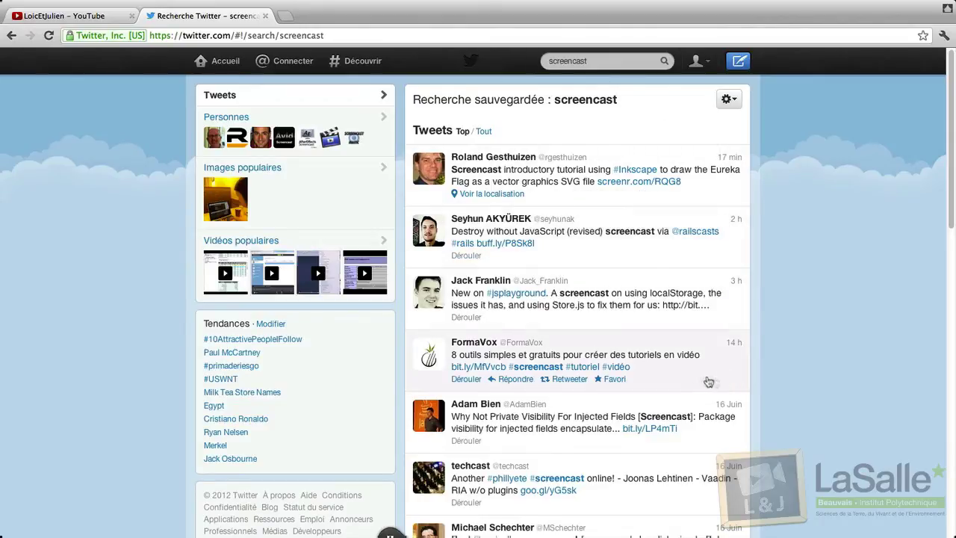
Open the results for the #screencast hashtag from FormaVox's tweet about video tutorial tools.
scroll(694, 381, "down", 1)
scroll(693, 381, "down", 2)
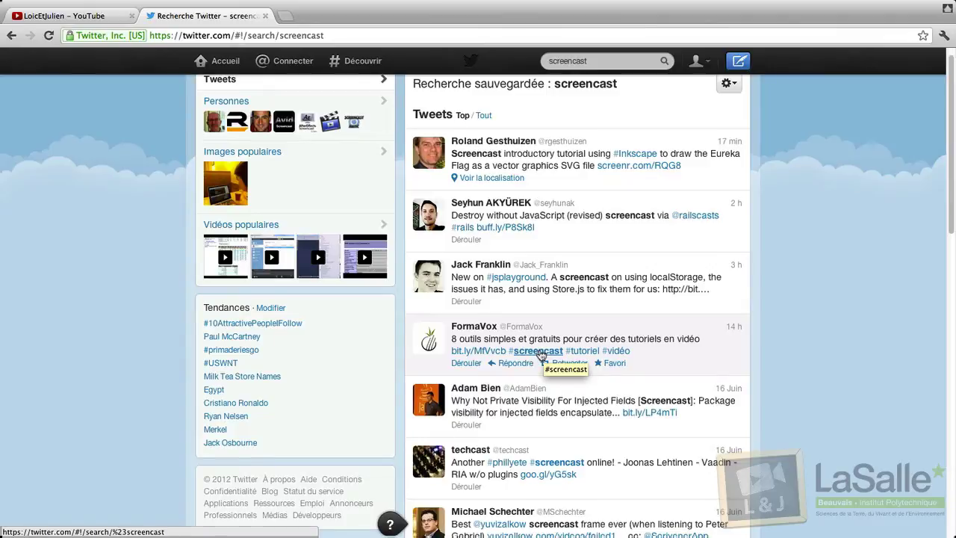
left_click(541, 354)
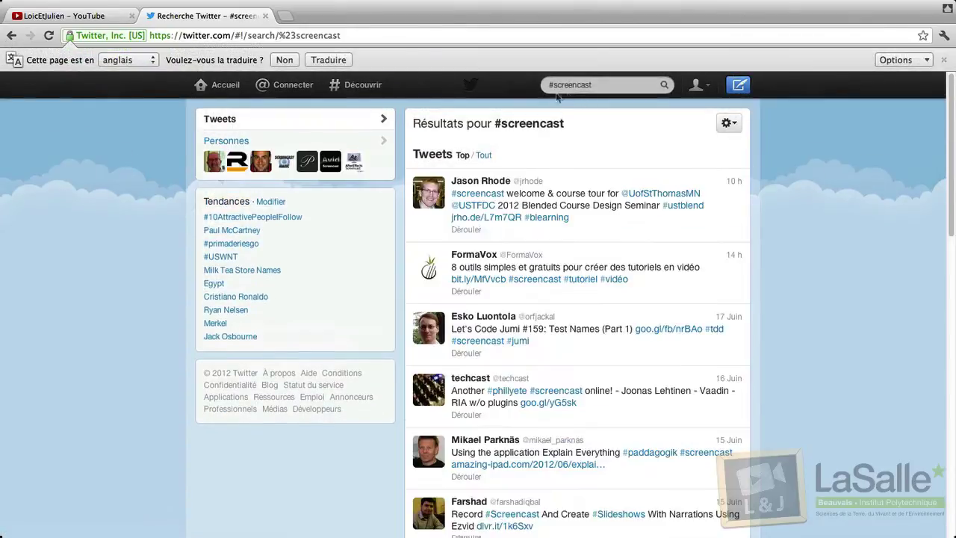
Dismiss the page translation offer and look through the #screencast results for interesting tweets and authors.
left_click(549, 85)
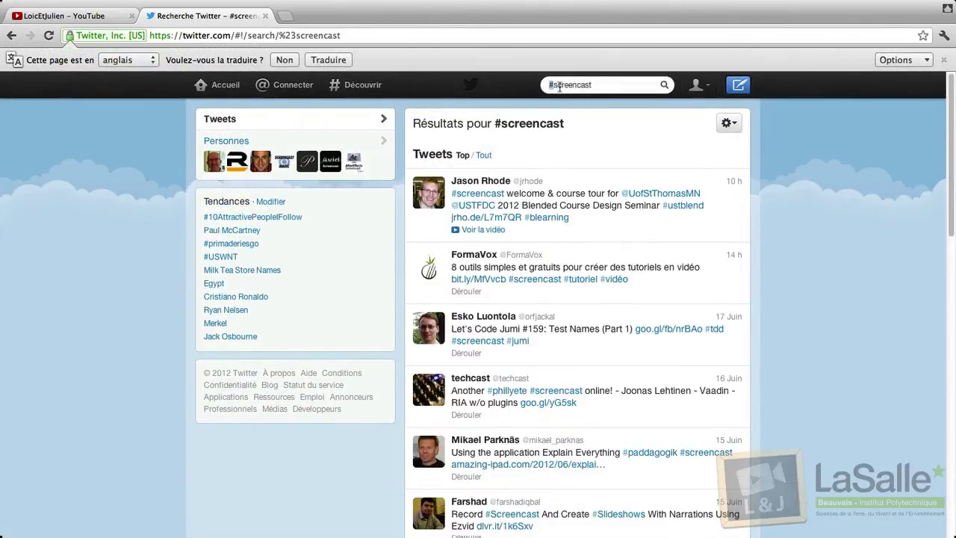
left_click(945, 61)
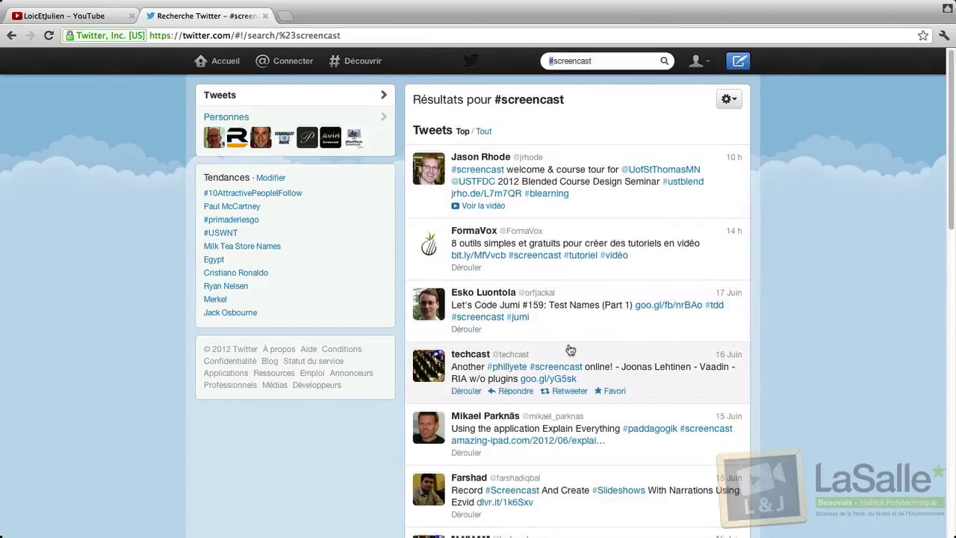
scroll(572, 355, "down", 1)
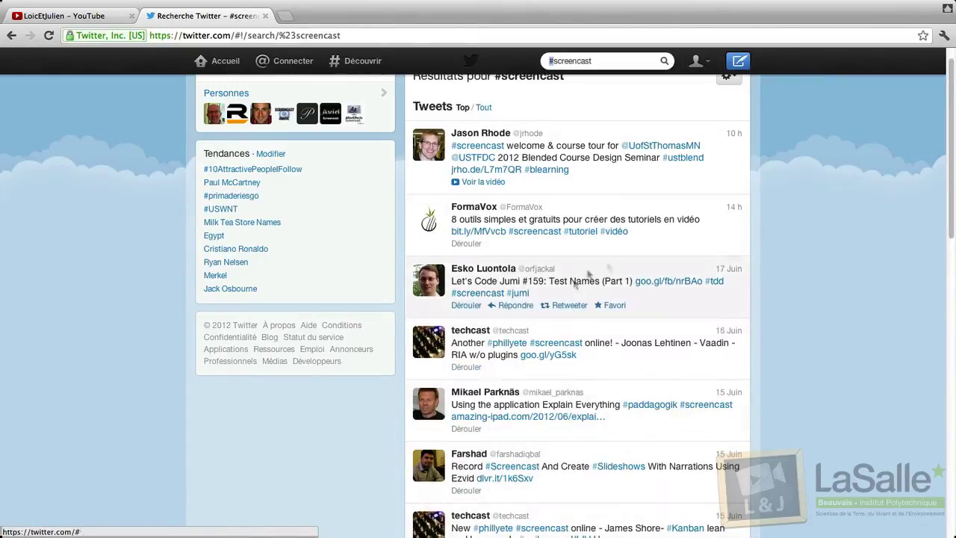
scroll(679, 512, "down", 2)
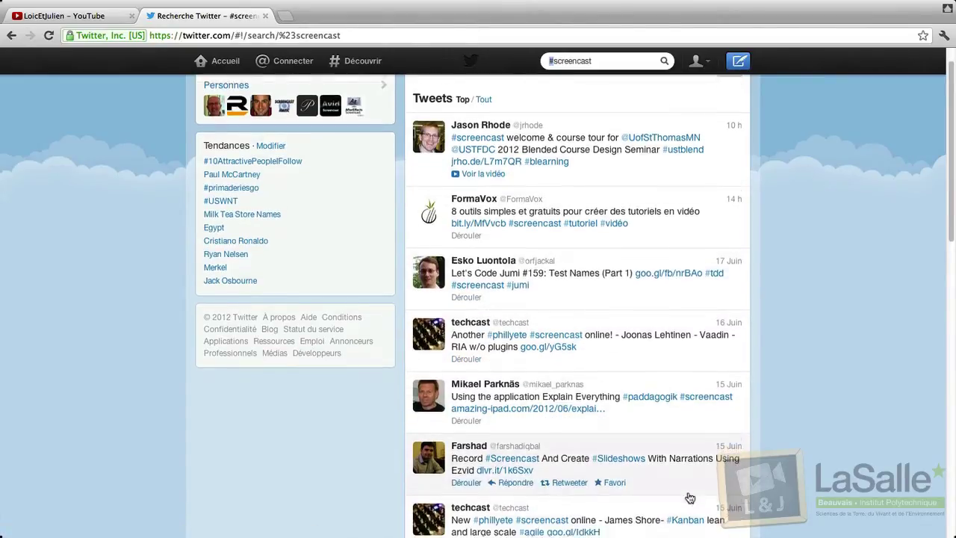
scroll(666, 415, "down", 5)
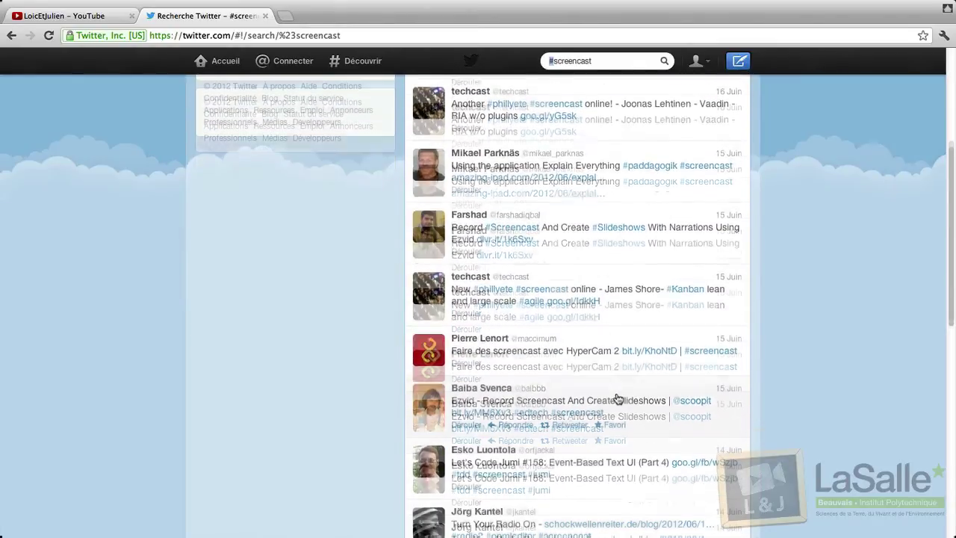
scroll(619, 398, "up", 5)
scroll(618, 398, "up", 2)
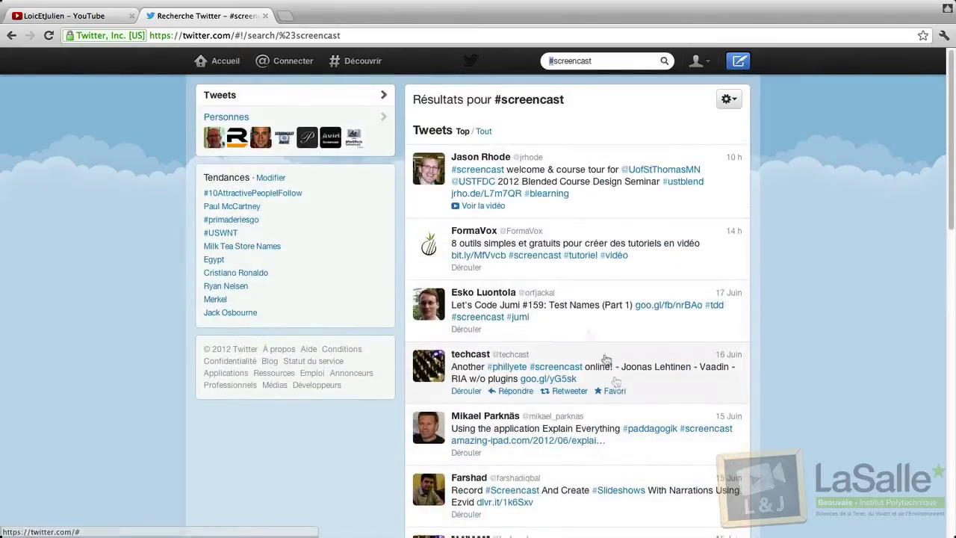
Open FormaVox's profile summary from its #screencast tweet, read the description, follow the account and close the summary.
left_click(483, 232)
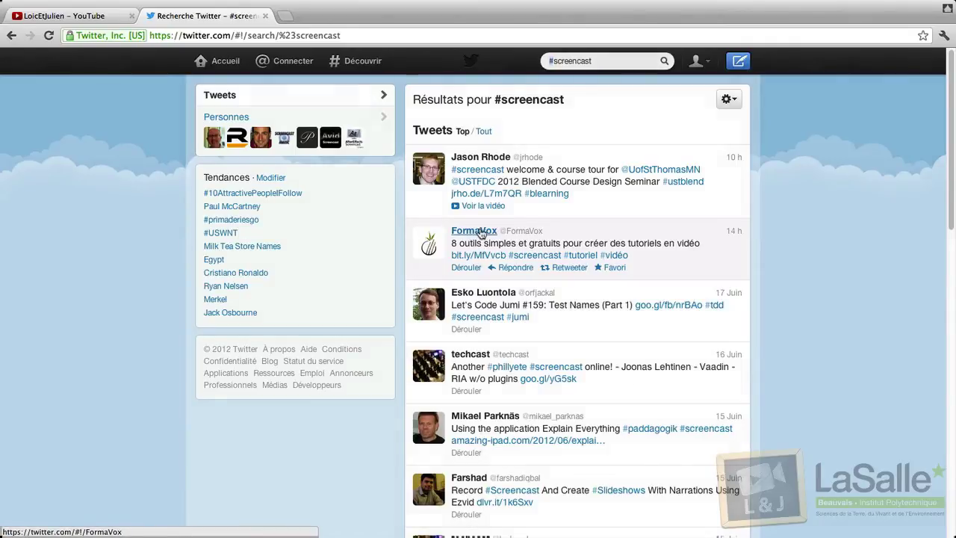
left_click_drag(494, 179, 359, 154)
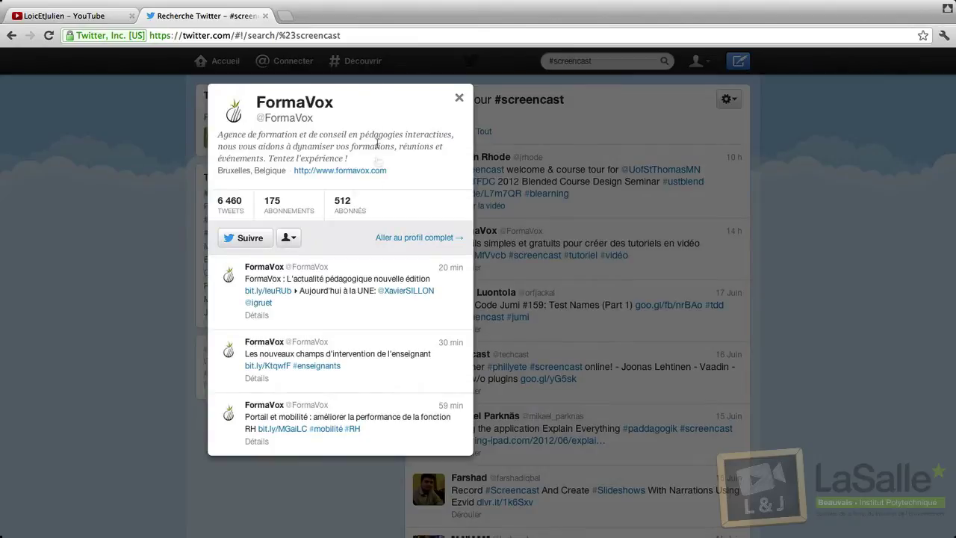
left_click(240, 239)
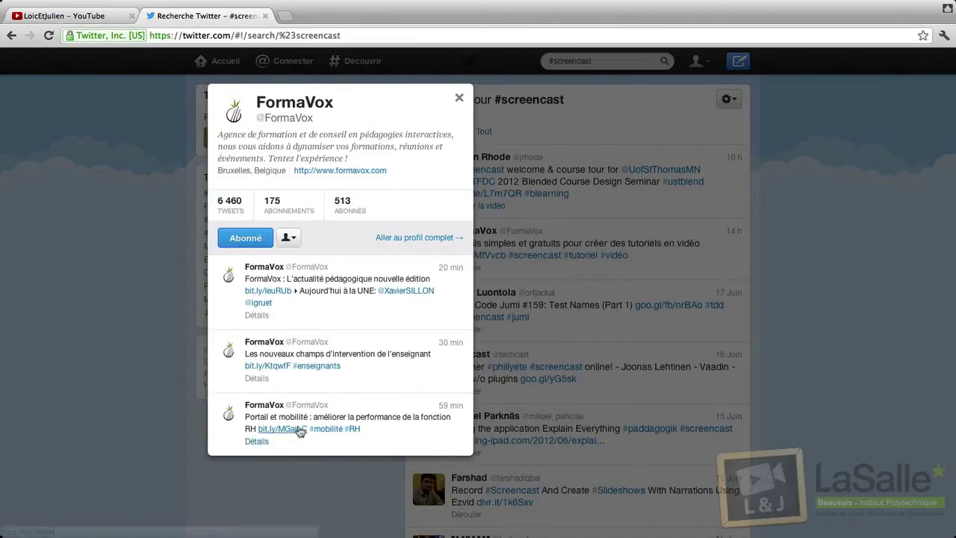
left_click(459, 99)
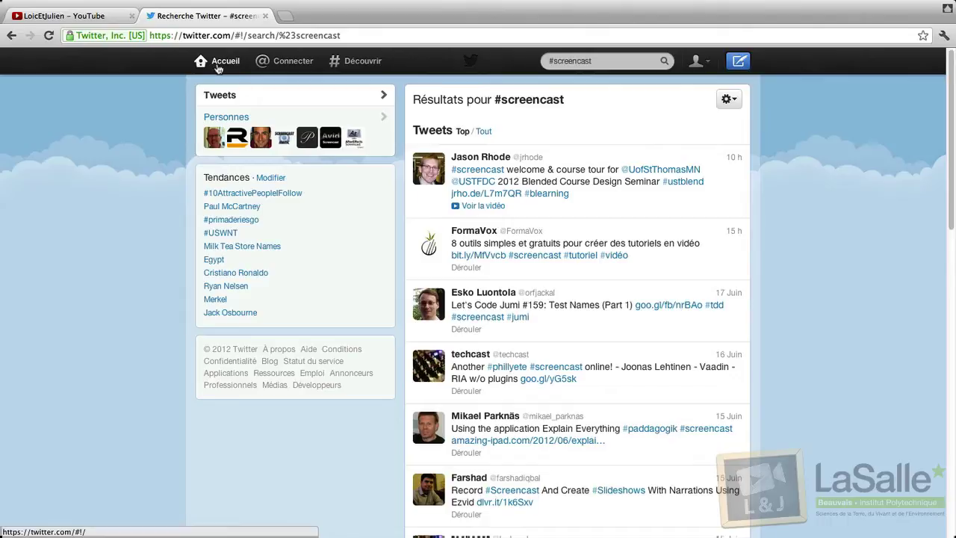
Save the #screencast search and rerun it from the saved searches.
left_click(728, 99)
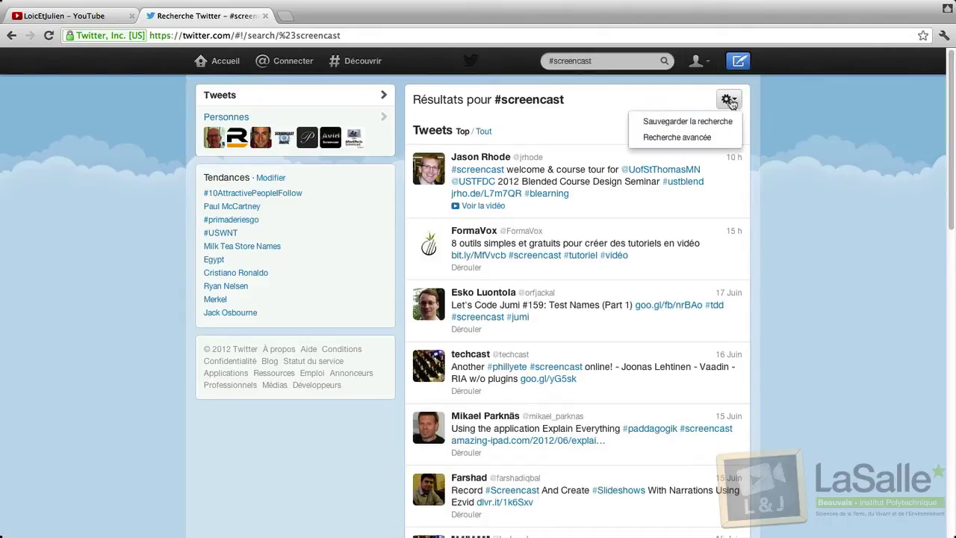
left_click(675, 123)
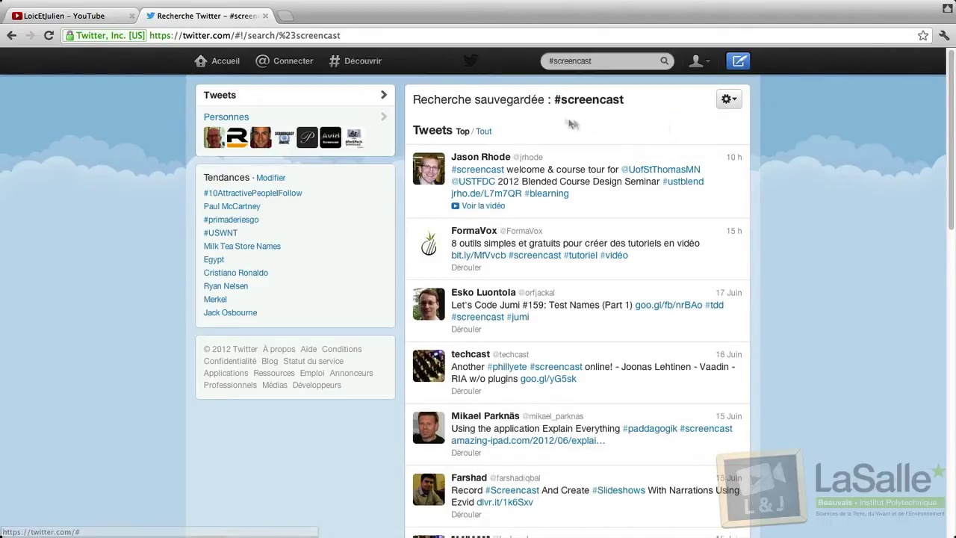
left_click(608, 62)
triple_click(608, 64)
key("BackSpace")
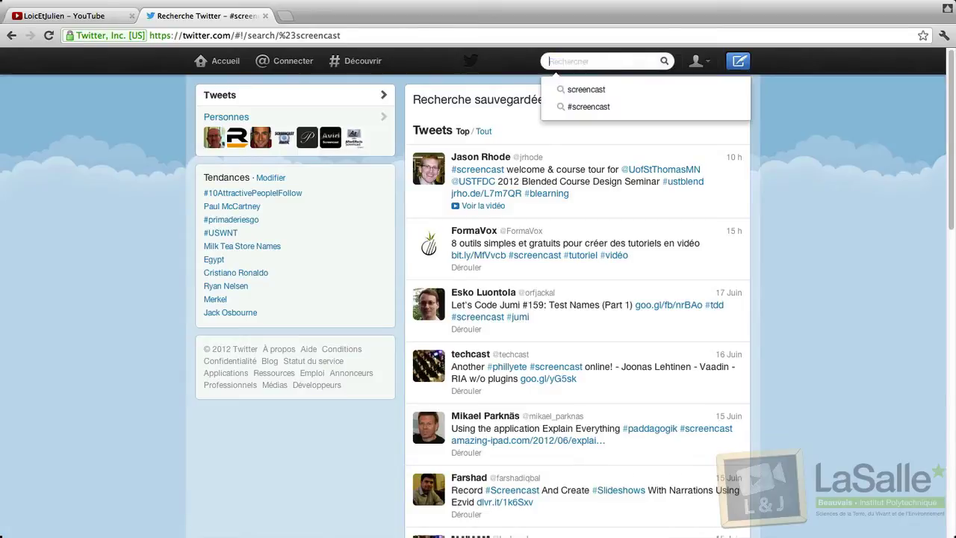
left_click(583, 109)
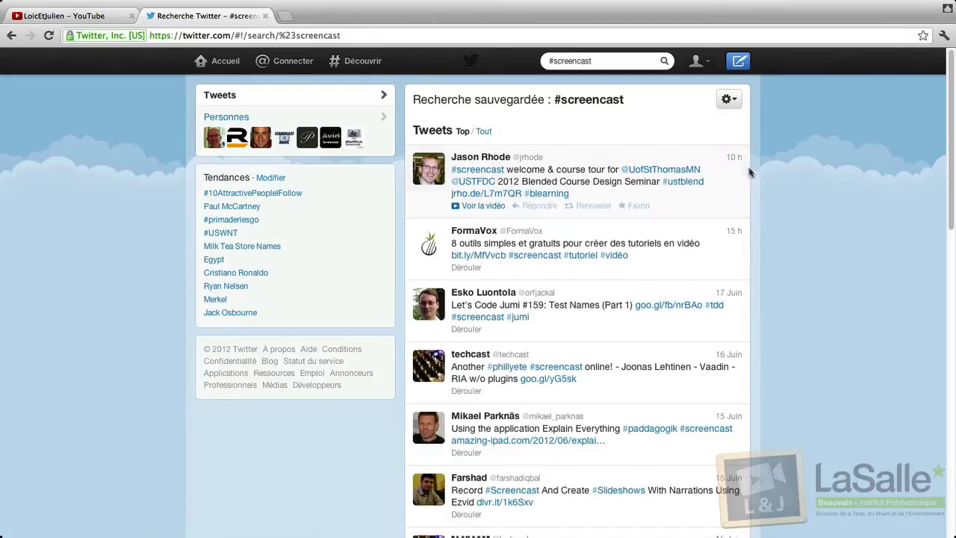
scroll(731, 168, "down", 10)
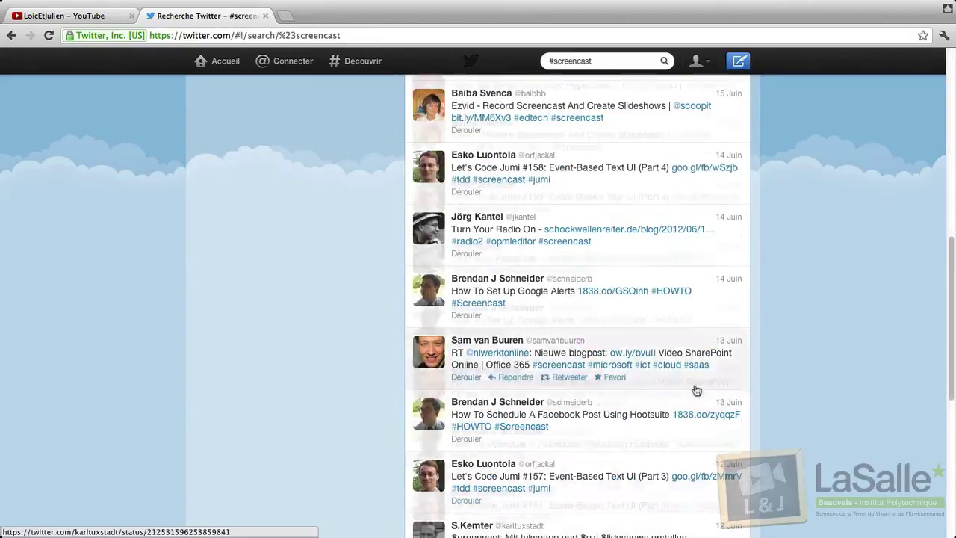
scroll(691, 389, "up", 10)
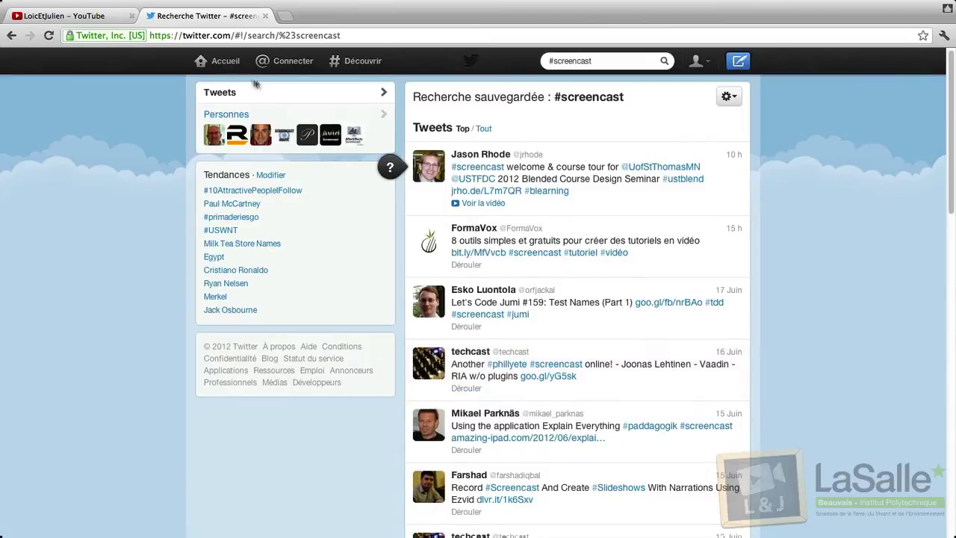
Return to the home timeline and start composing a new tweet.
left_click(219, 64)
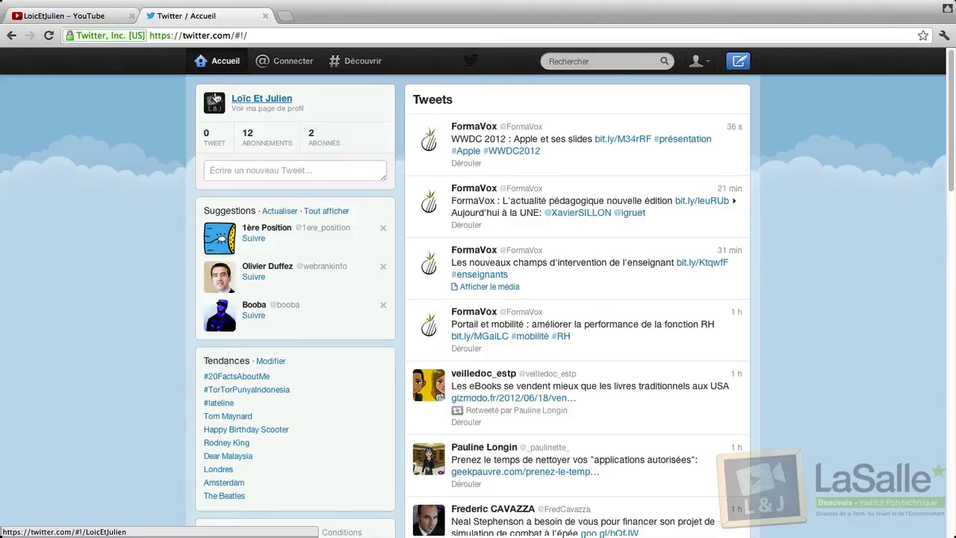
left_click(262, 173)
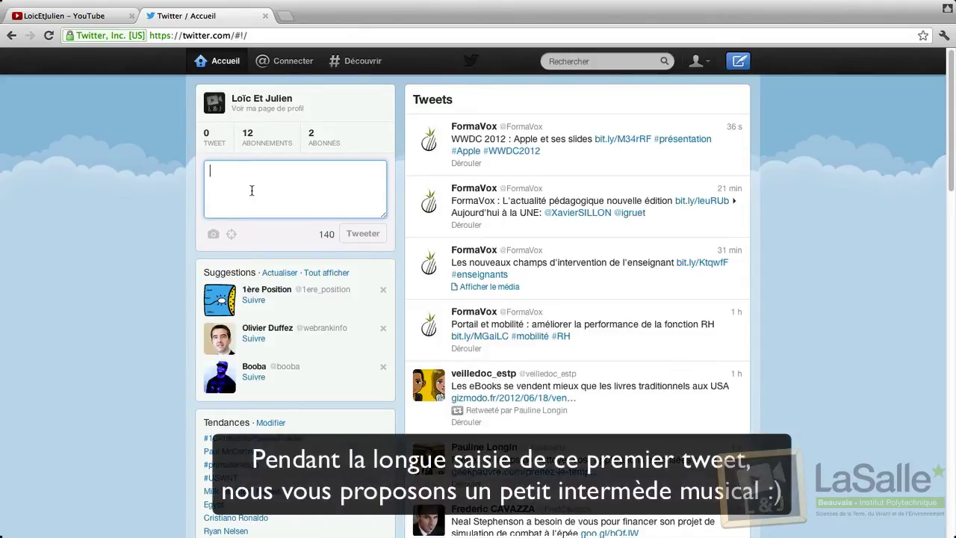
type("Bonjour")
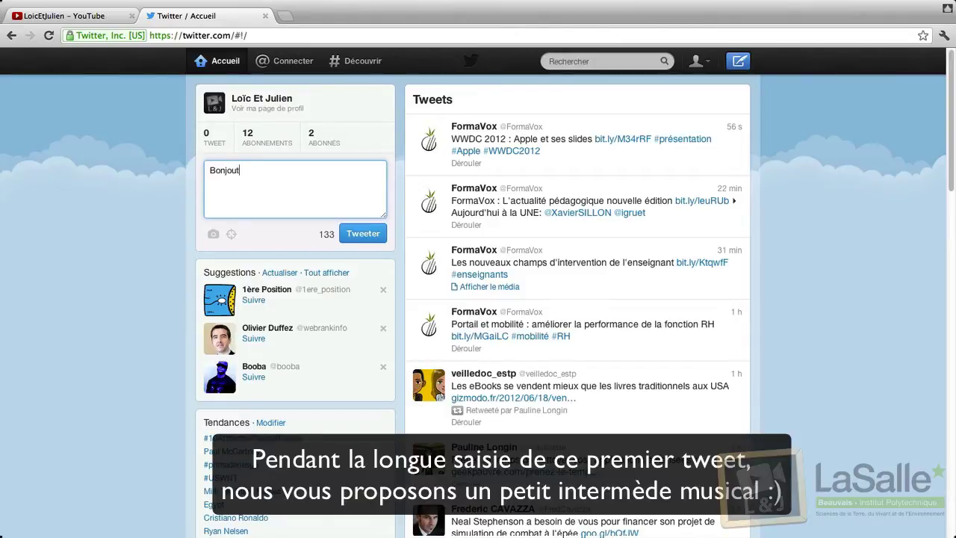
key("BackSpace")
key("BackSpace")
key("BackSpace")
key("BackSpace")
key("BackSpace")
key("BackSpace")
key("BackSpace")
Publish a tweet made of "Hello Twitter...", the channel's name and "débarquent... ;)".
type("Hello T")
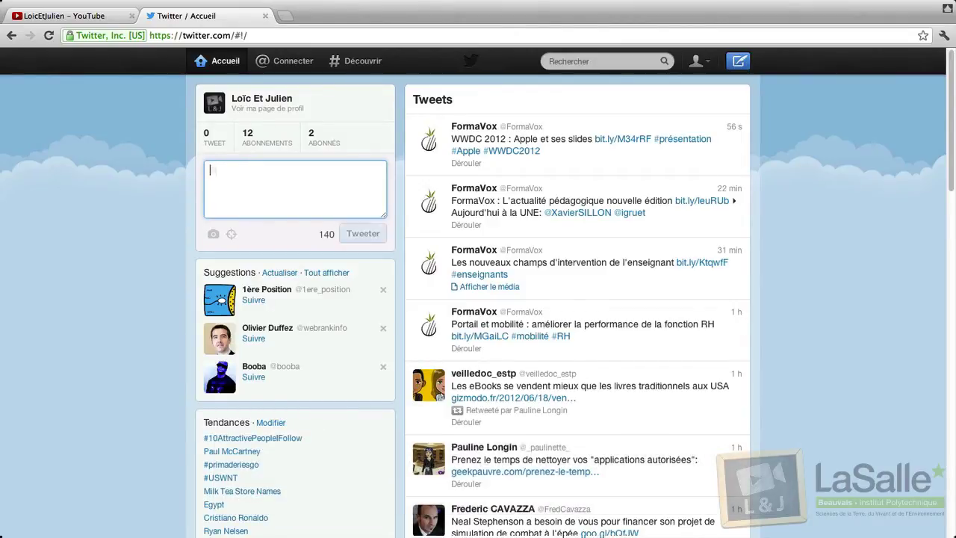
type("wi")
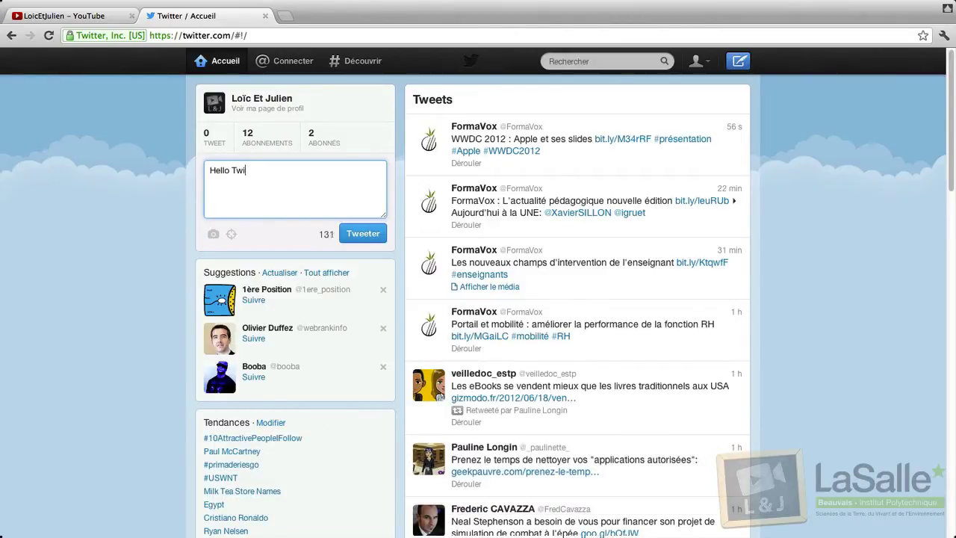
type("tter... Loïc  & Julien débar")
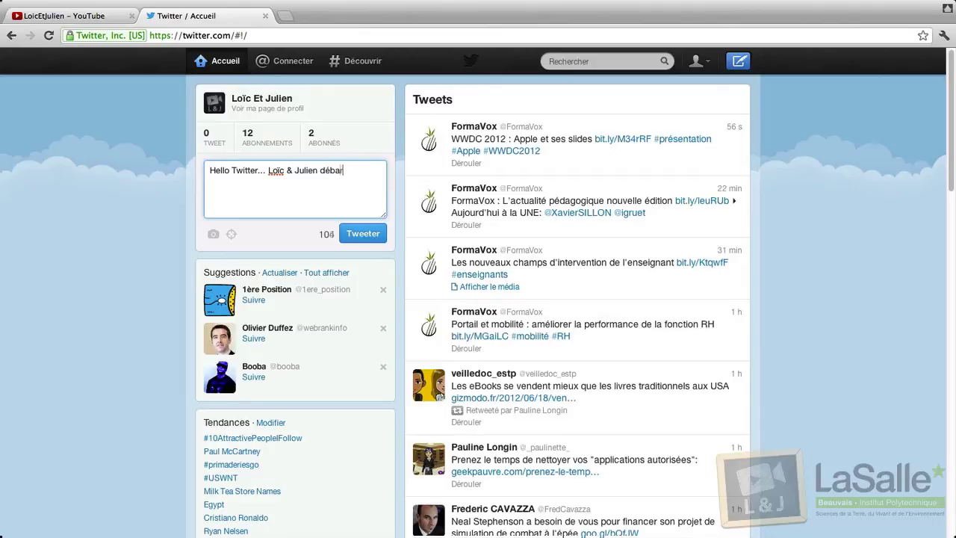
type("quent... ;)")
left_click(373, 234)
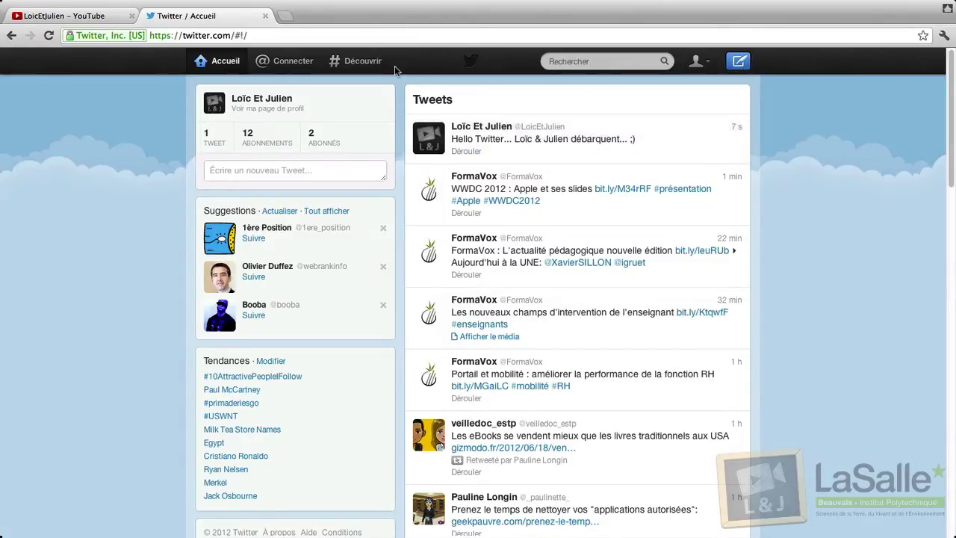
Check the published tweet on the account's own profile page, then look at the updated home timeline for replies.
left_click(274, 99)
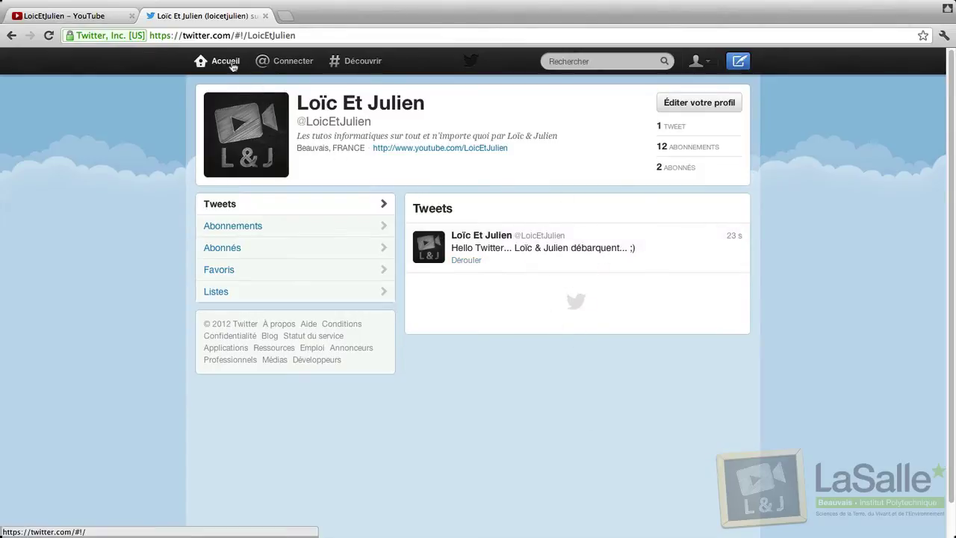
left_click(224, 61)
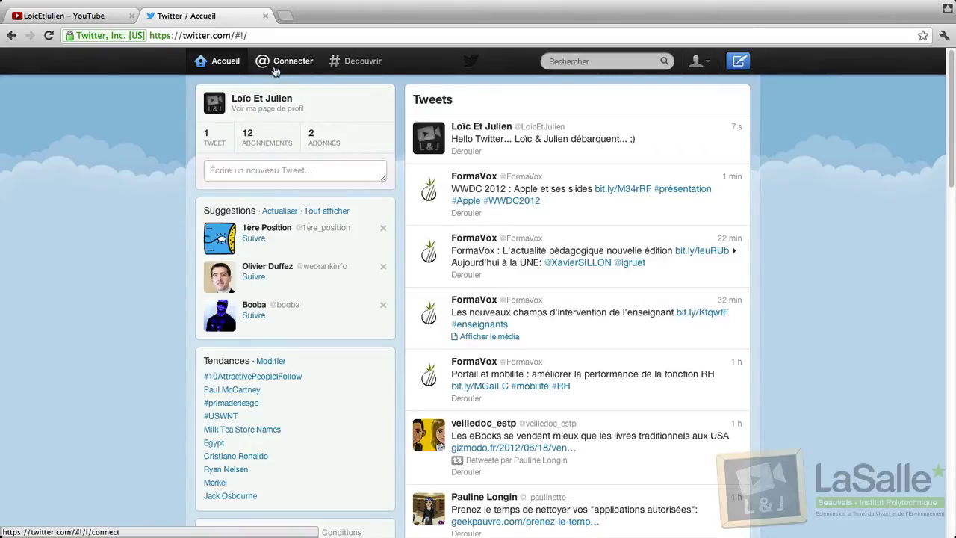
left_click(237, 66)
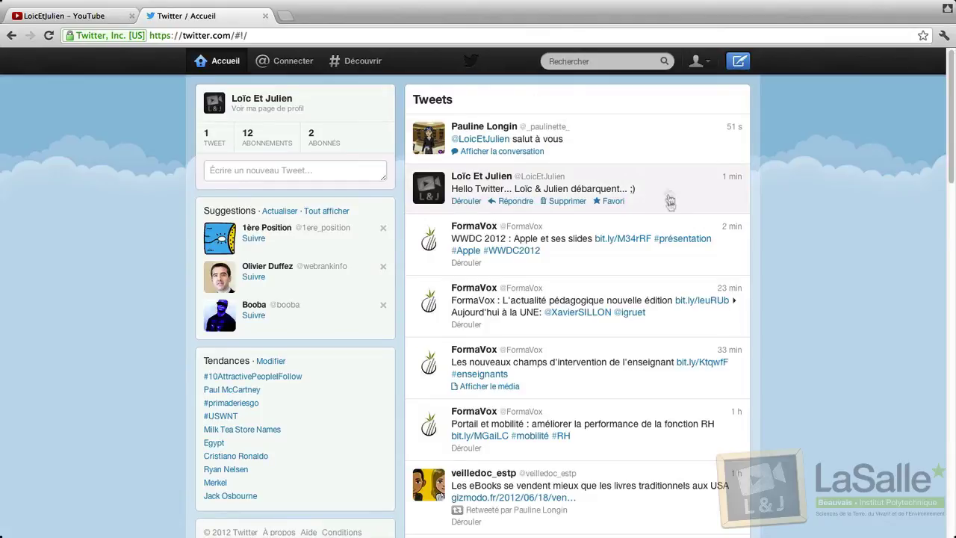
mouse_move(667, 152)
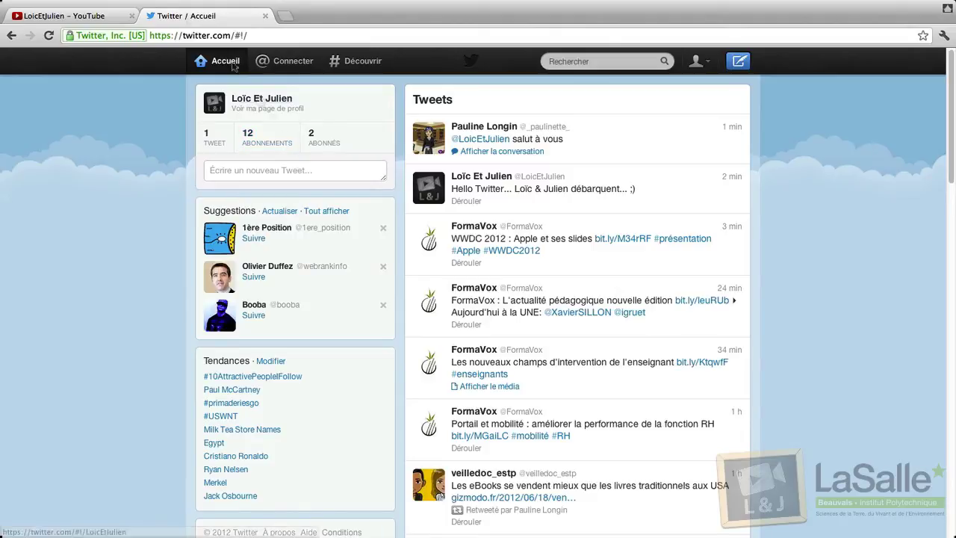
Switch to the YouTube channel page, select its web address and return to the Twitter home timeline.
left_click(100, 16)
left_click(126, 33)
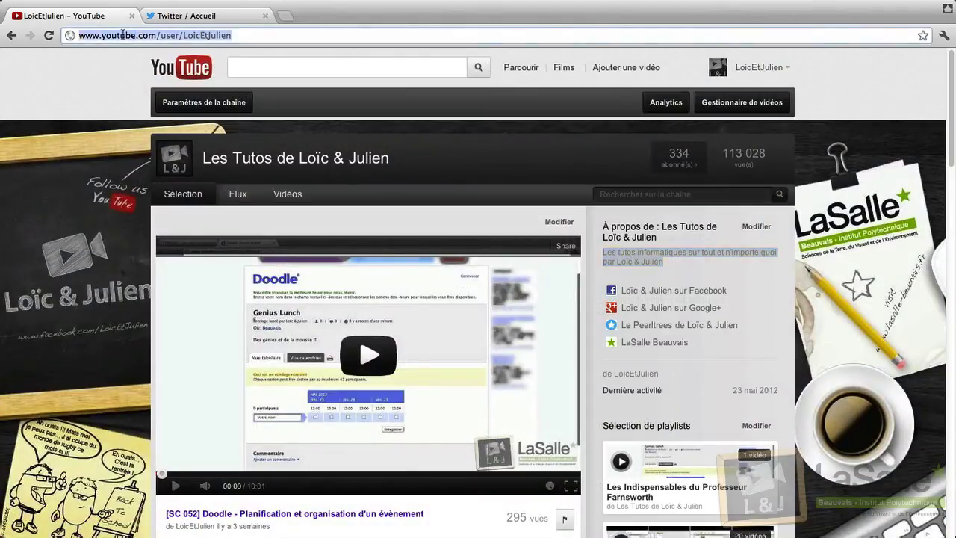
left_click(166, 15)
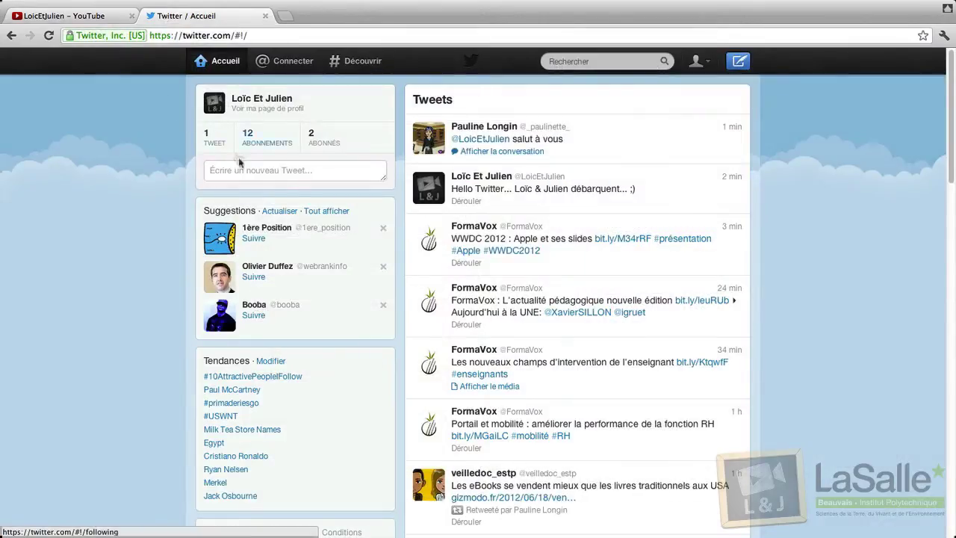
Begin a new tweet with the text "Vous voulez".
left_click(253, 175)
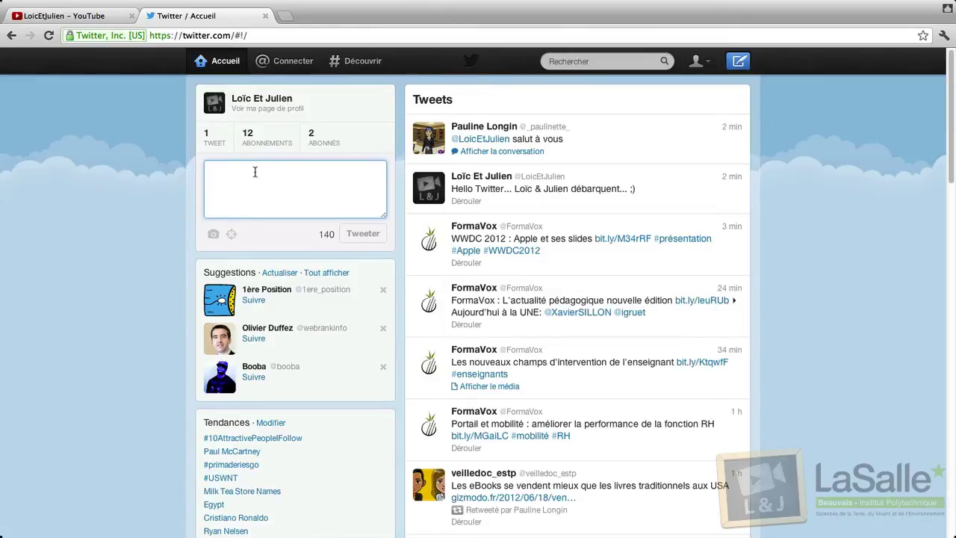
type("h")
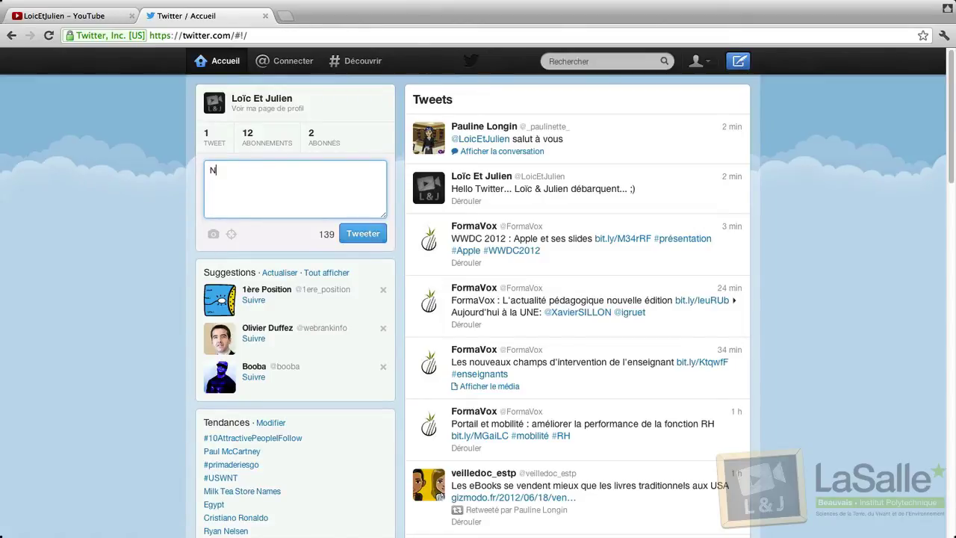
key("BackSpace")
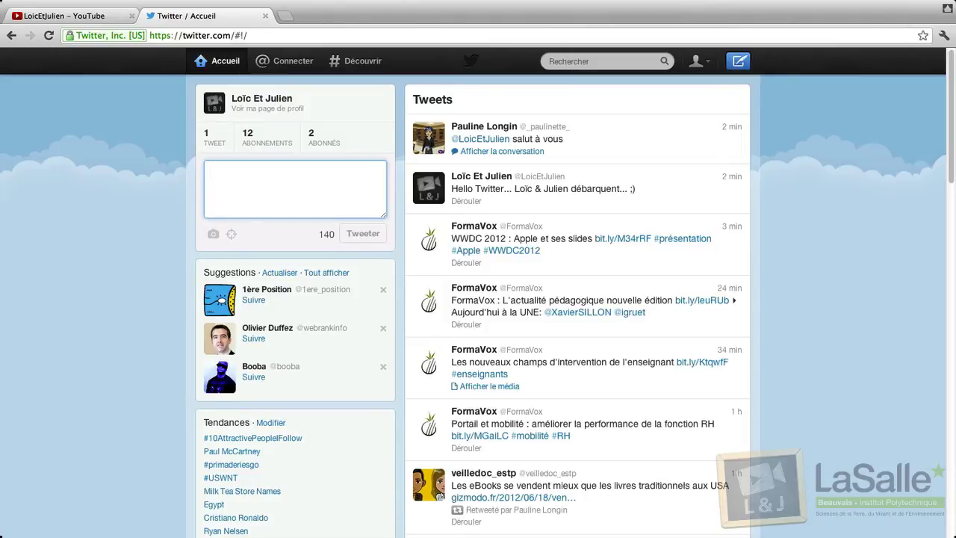
type("Vous voulez")
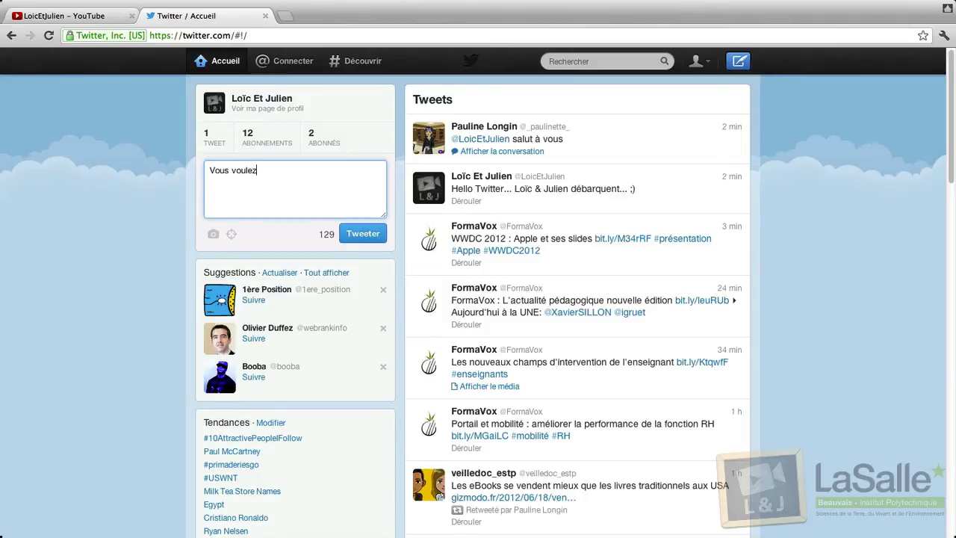
Switch to the YouTube channel page and open the video "[SC 052] Doodle - Planification et organisation d'un évènement" in a new tab.
left_click(64, 15)
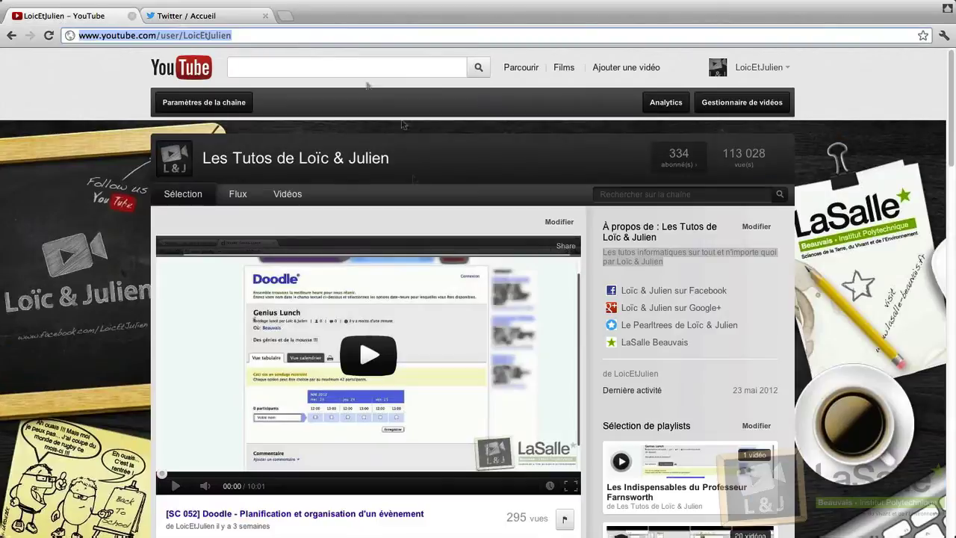
scroll(347, 338, "down", 1)
scroll(346, 337, "down", 2)
left_click(495, 442)
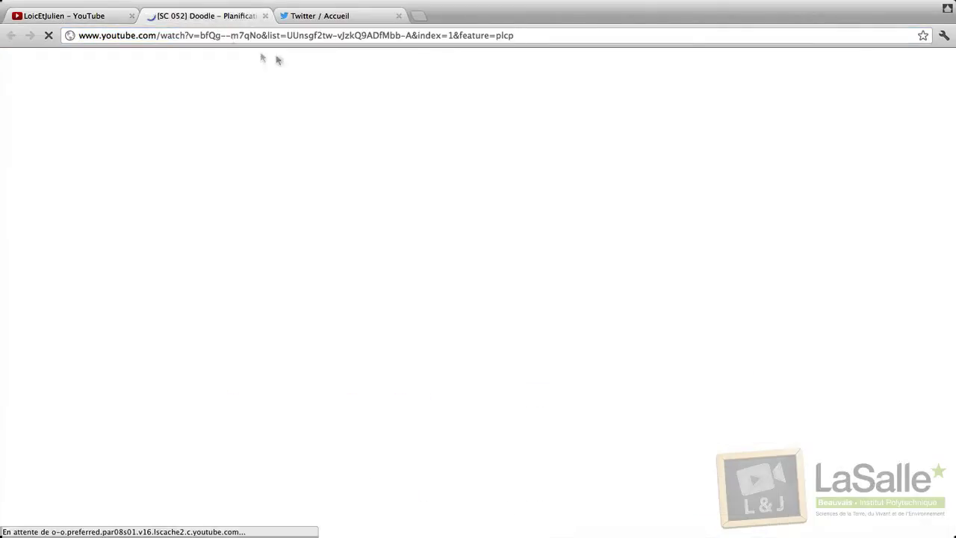
left_click(247, 35)
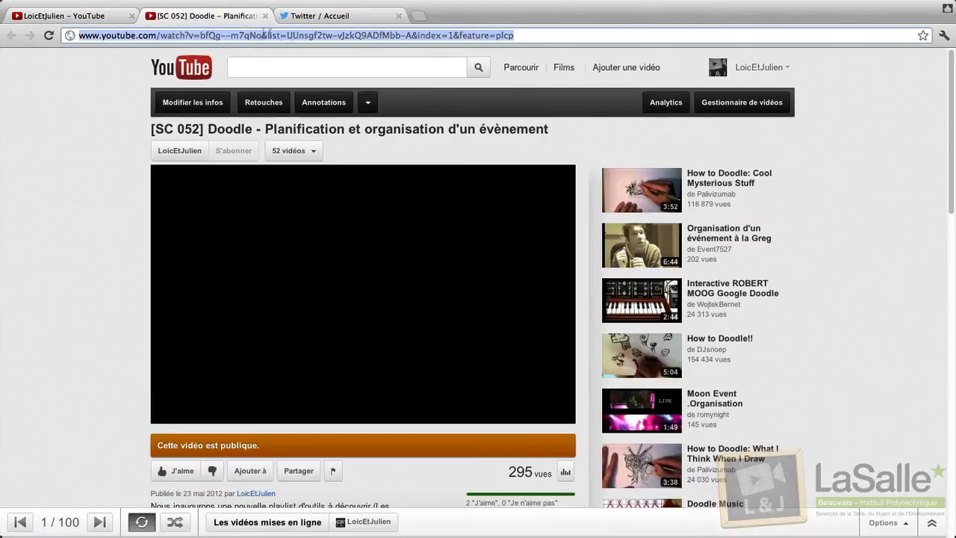
left_click(293, 35)
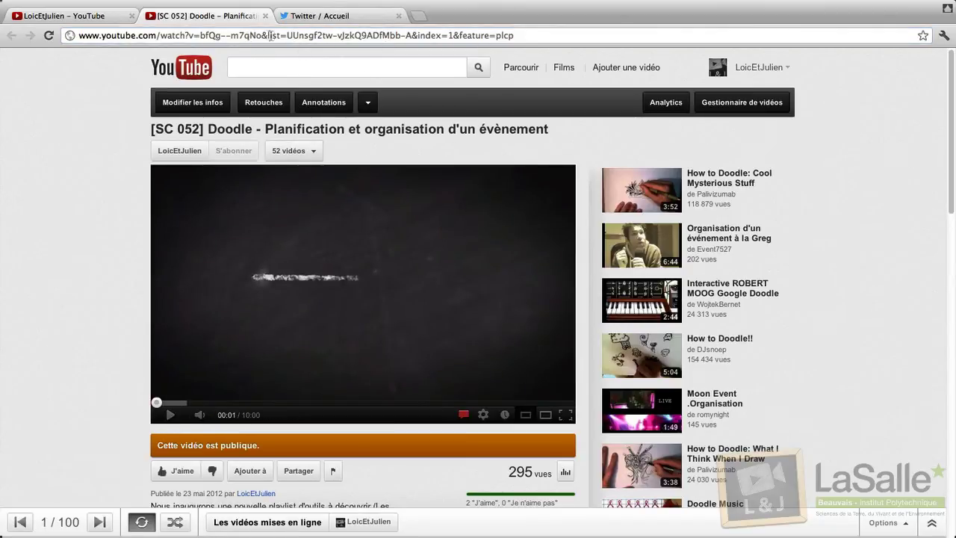
left_click_drag(261, 36, 59, 36)
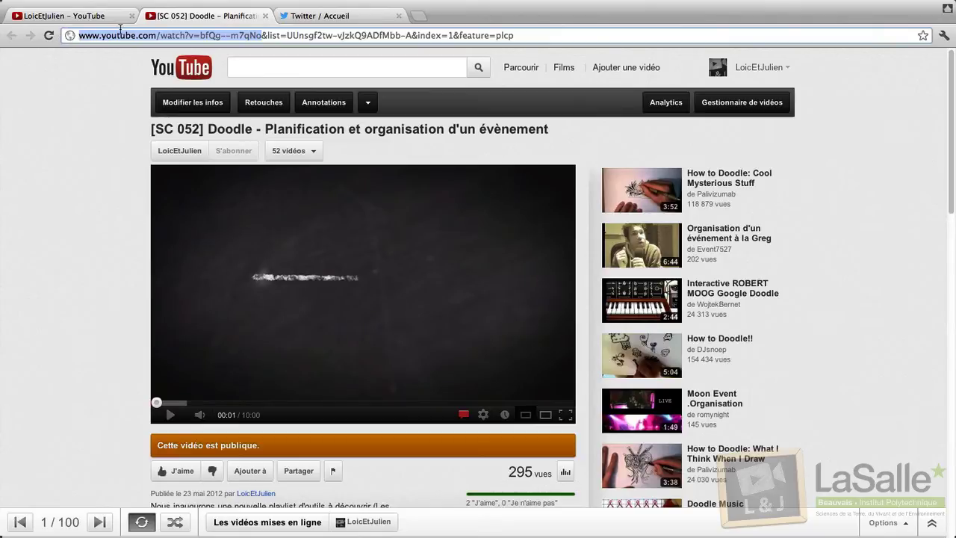
left_click(319, 36)
left_click_drag(263, 35, 514, 35)
key("Delete")
key("Return")
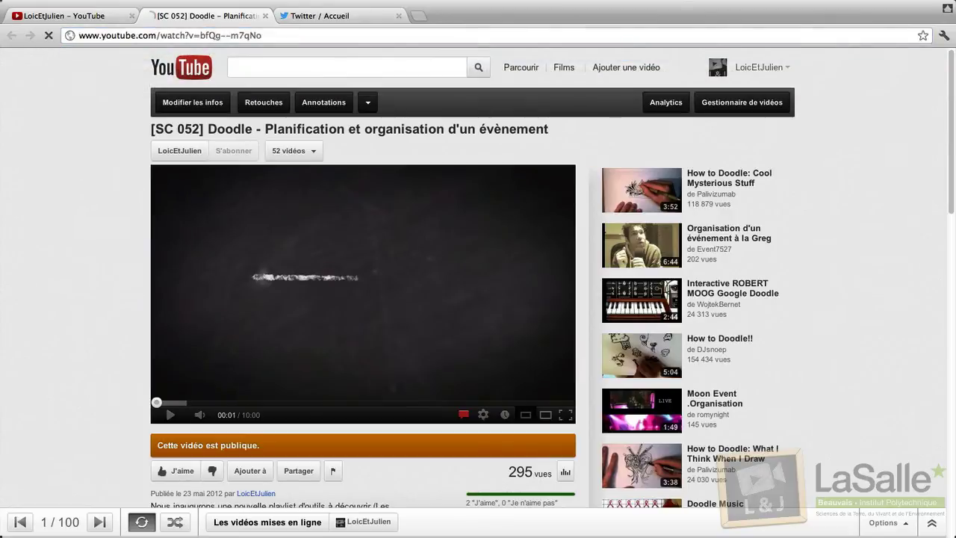
Copy the video's shortened web address and close the video page.
left_click(301, 35)
key("super+c")
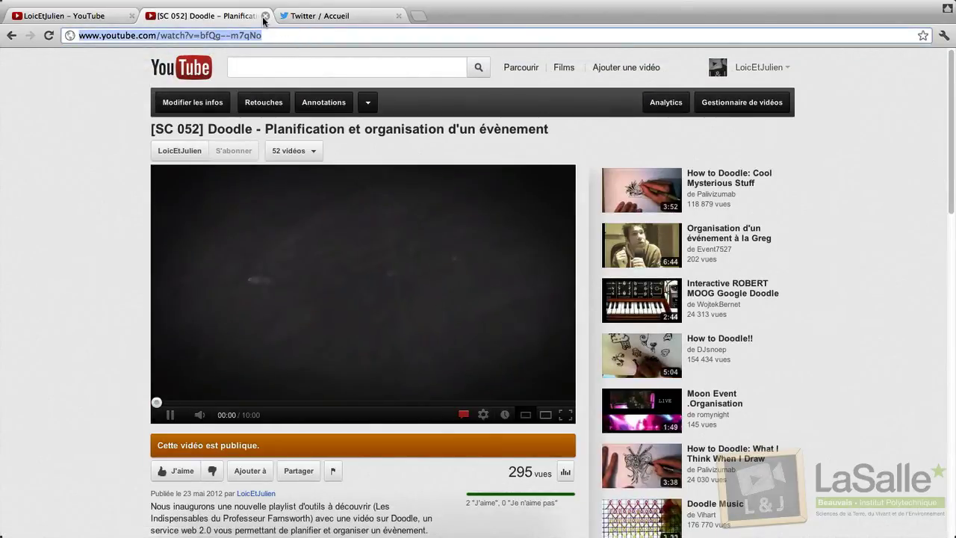
left_click(265, 16)
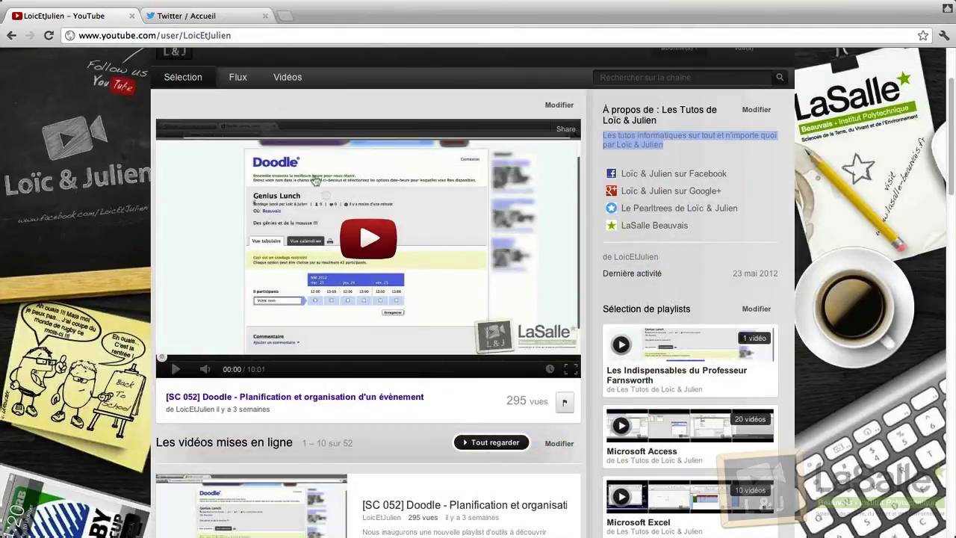
Return to Twitter, complete the draft tweet as "Vous voulez tout savoir sur Doodle" and paste the video link after it.
left_click(200, 16)
double_click(274, 184)
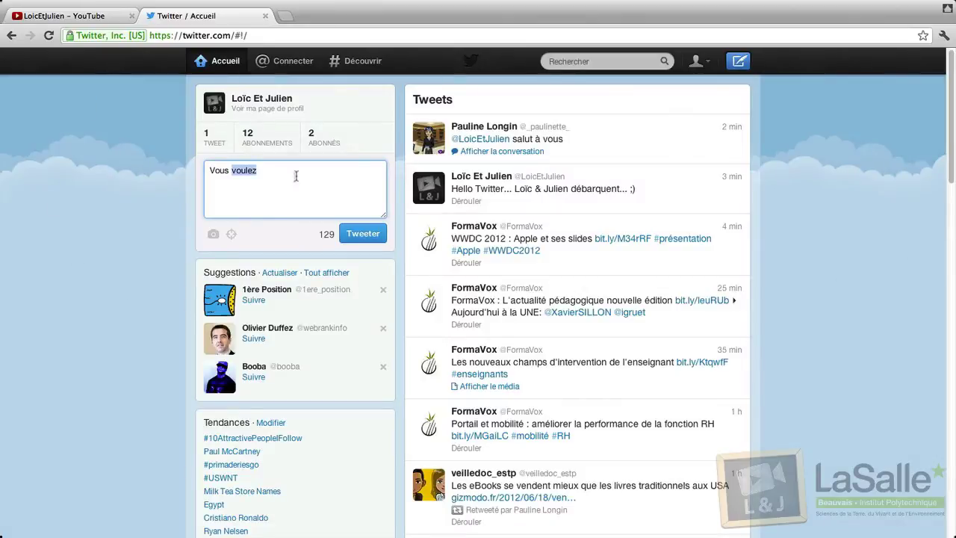
left_click(296, 176)
type("tout savoir sur Doodle")
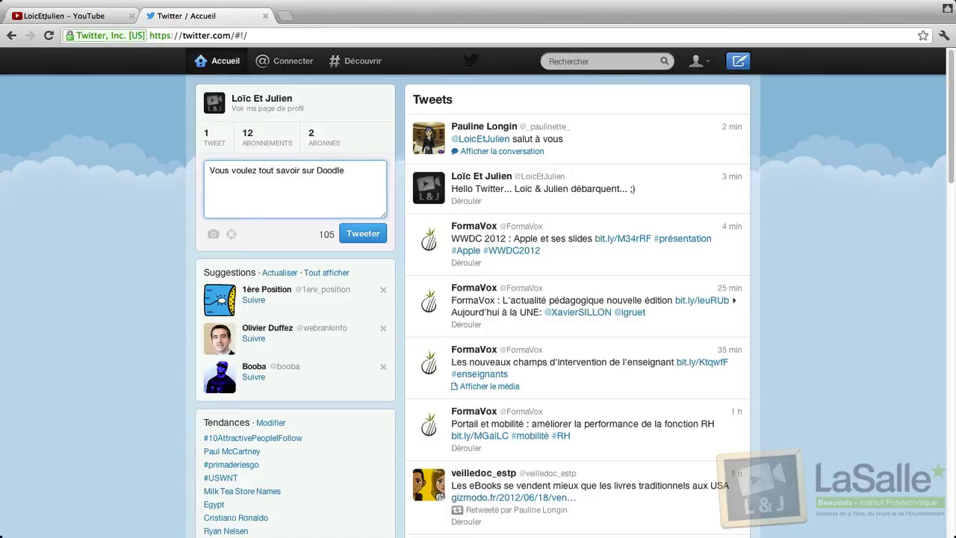
key("super+v")
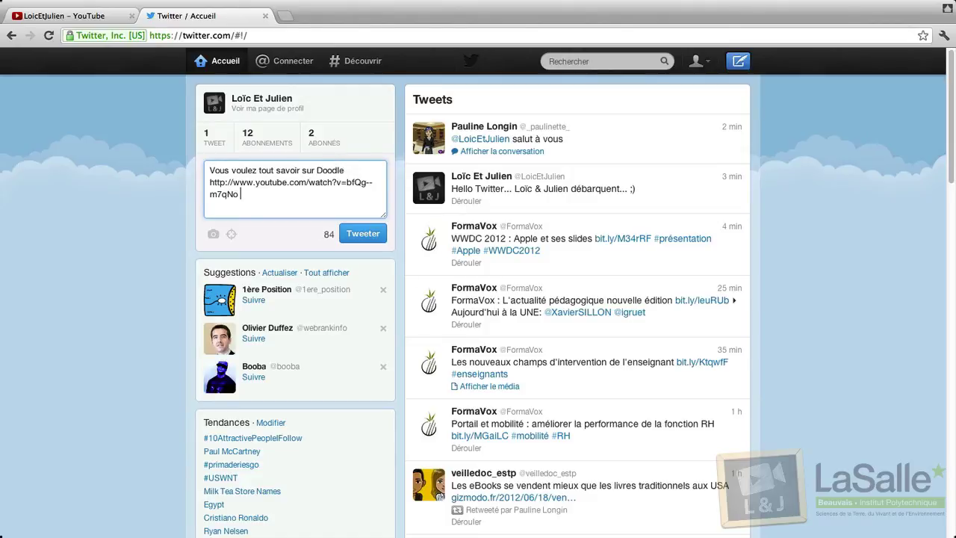
Add the hashtags #doodle #tuto #screencast after the video link and publish the tweet.
type("#")
key("BackSpace")
type("#doodle #tuto #screencast")
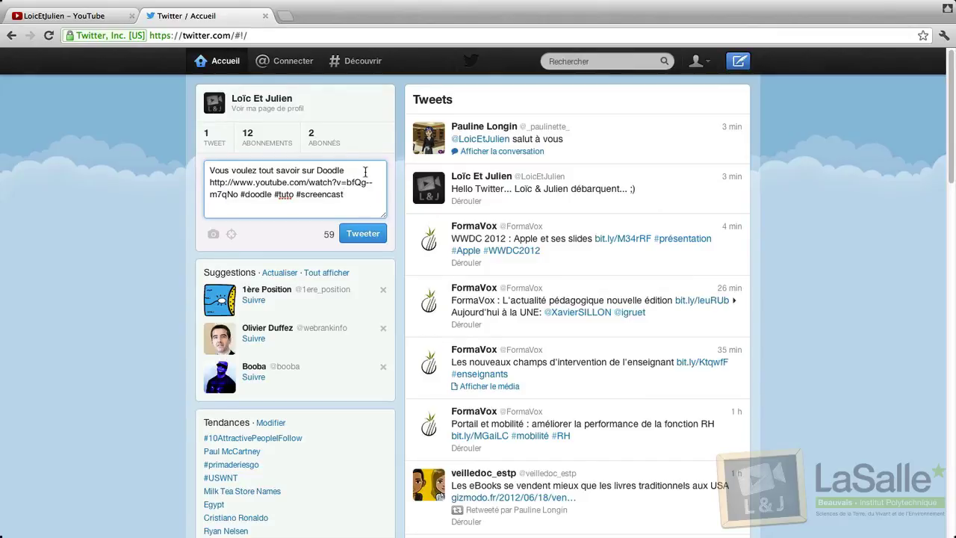
left_click(362, 233)
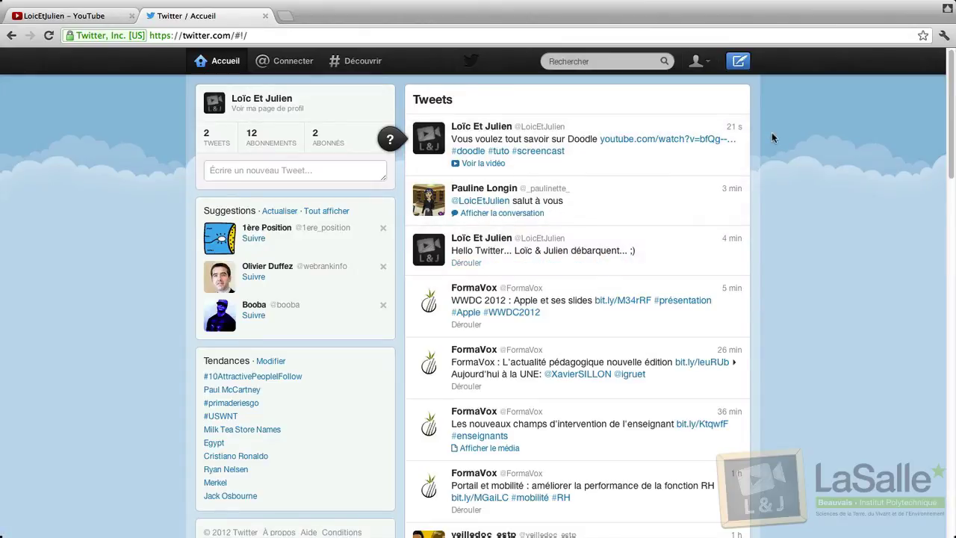
View the tweets tagged #screencast from the hashtag in the published tweet and go back to the home timeline.
left_click(556, 150)
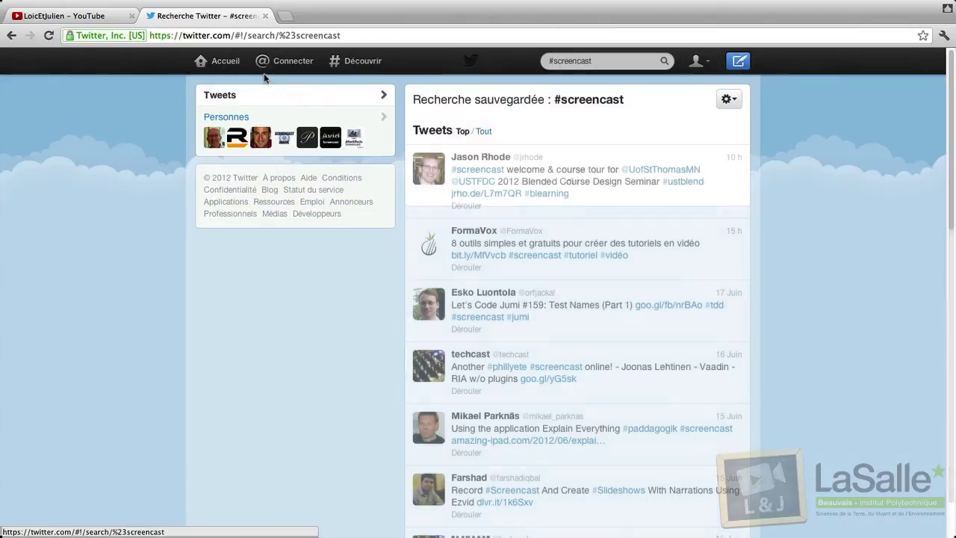
left_click(228, 63)
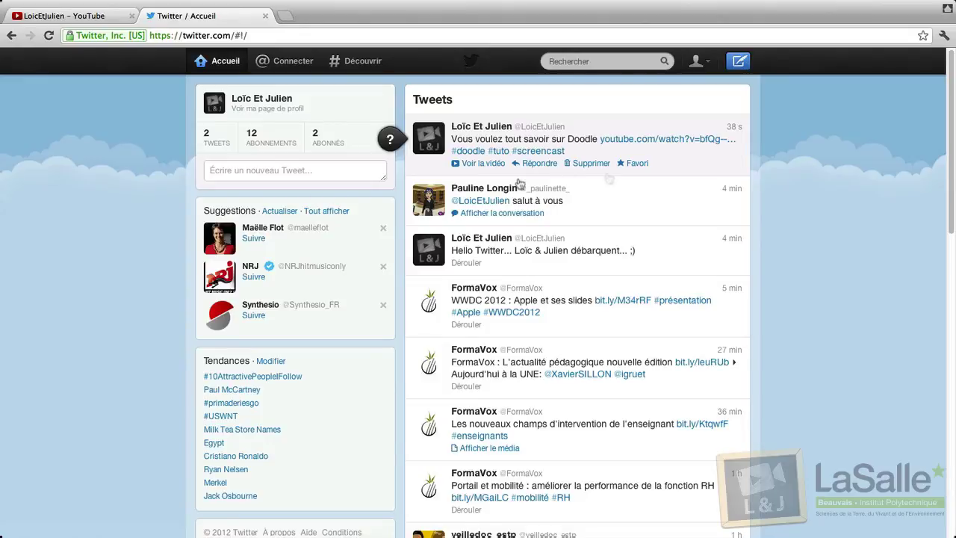
Publish a new tweet reading "Merci", a mention of the follower who replied, and "pour l'accueil... ;)".
left_click(239, 174)
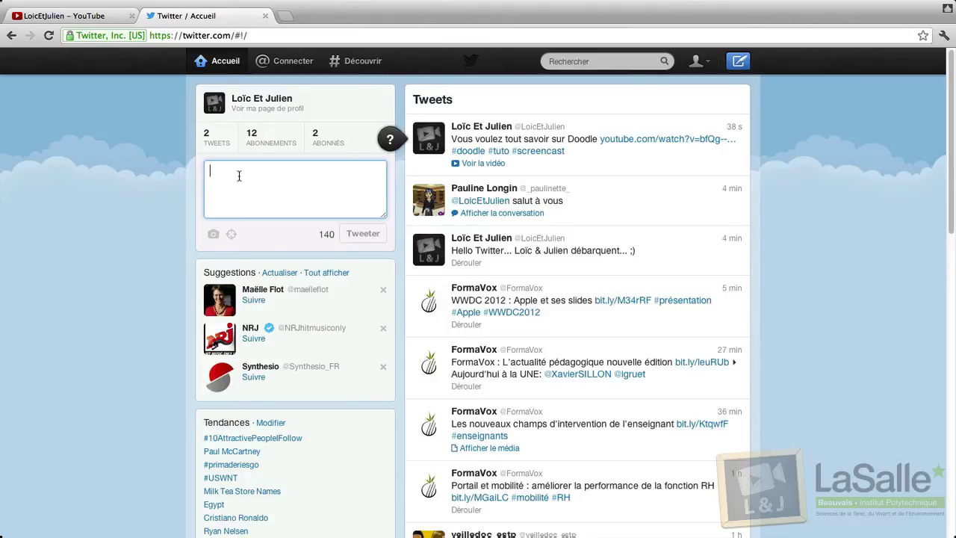
mouse_move(634, 211)
type("Merci ")
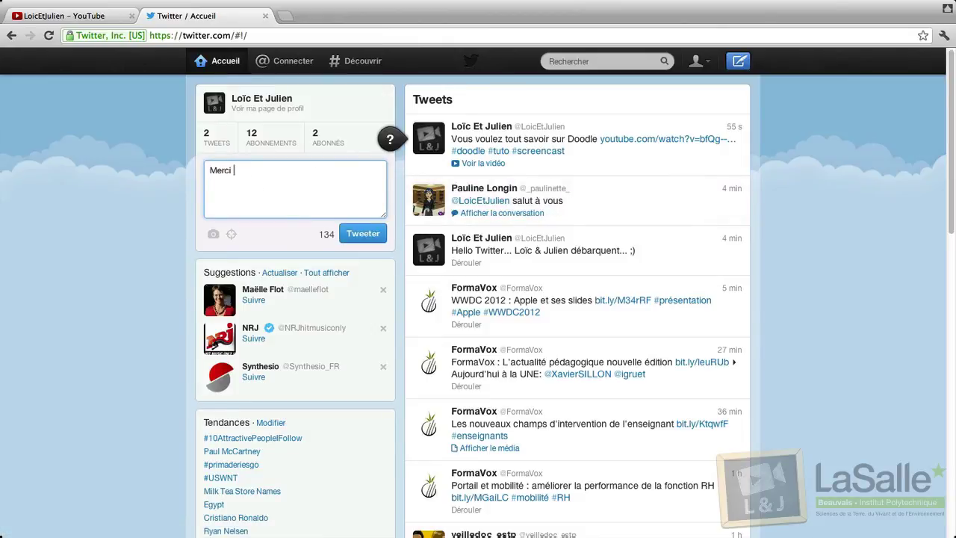
type("@_p")
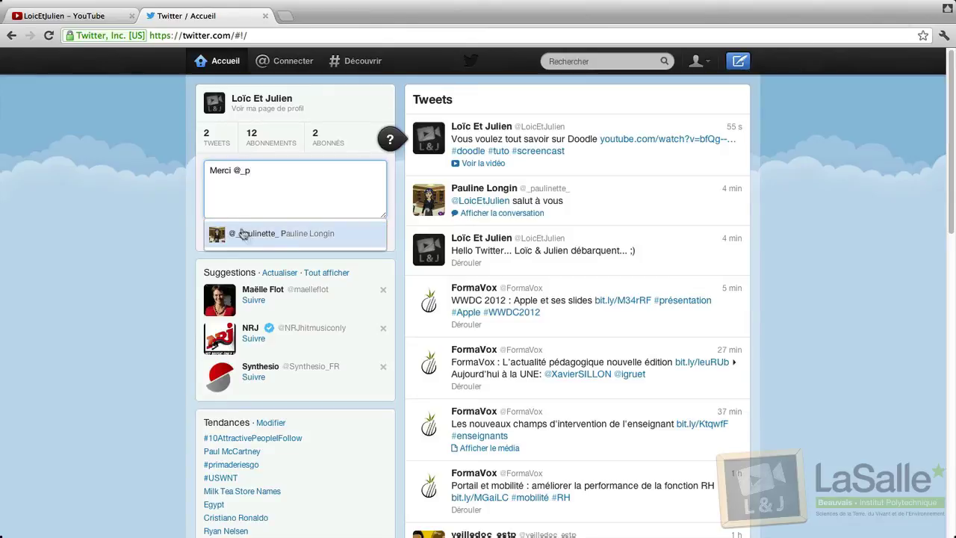
left_click(243, 235)
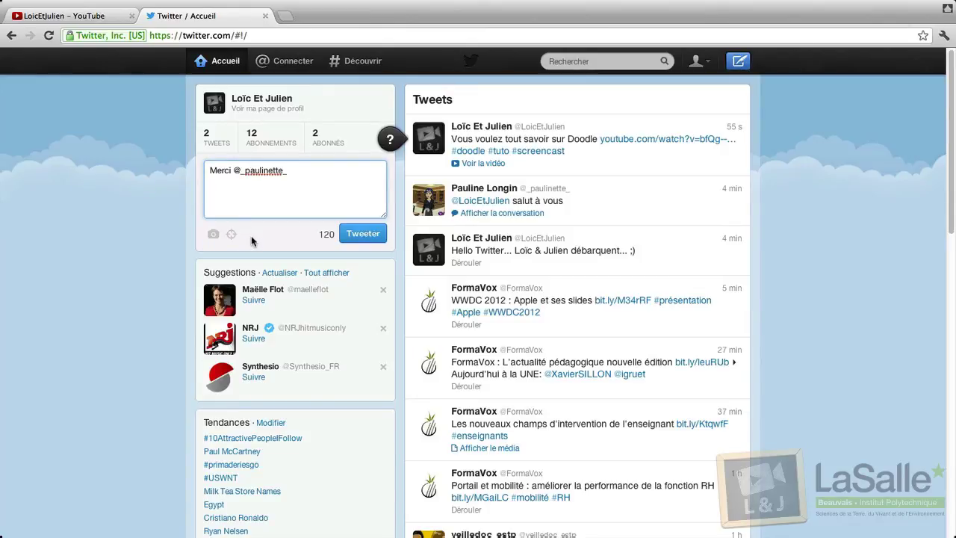
type("pour l'accueil... ;)")
left_click(366, 237)
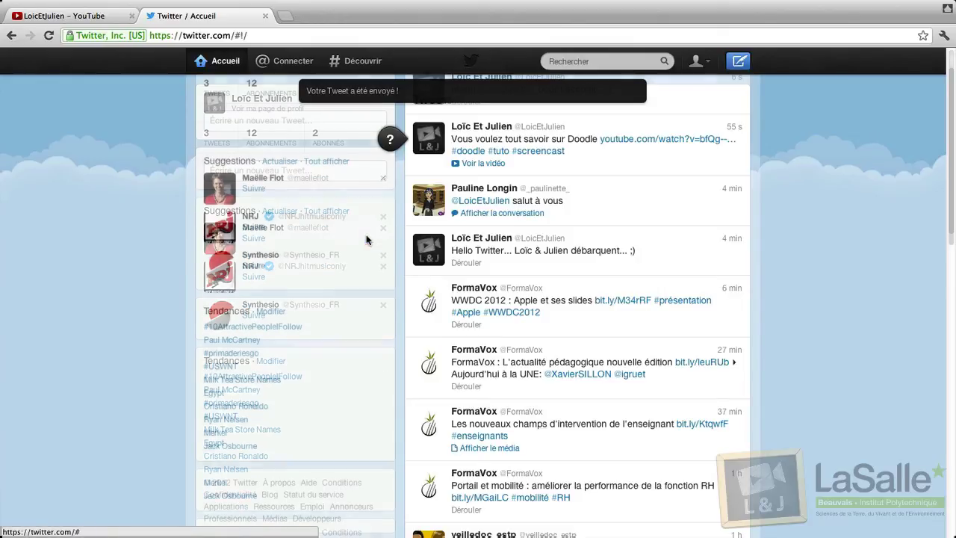
scroll(664, 231, "up", 2)
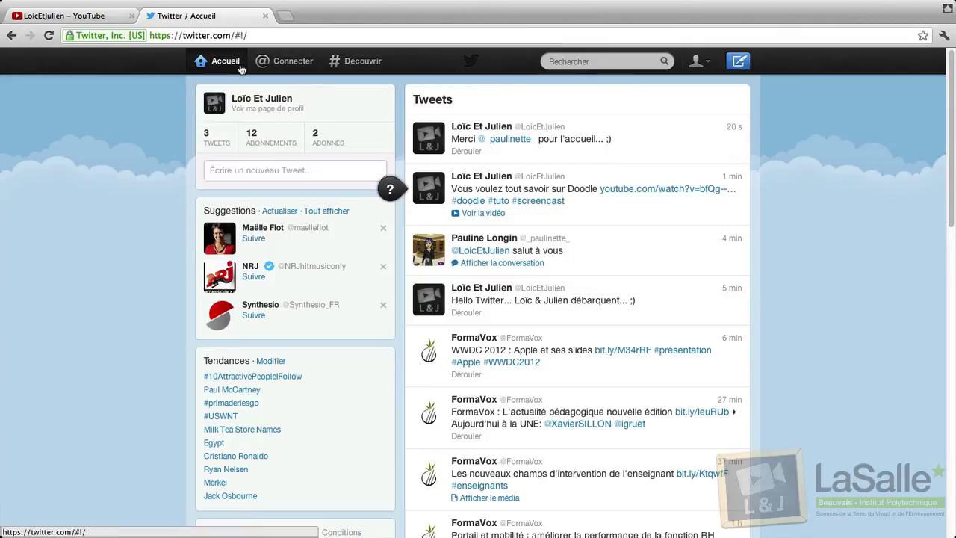
Open the account settings and review which events trigger e-mail notifications.
left_click(696, 63)
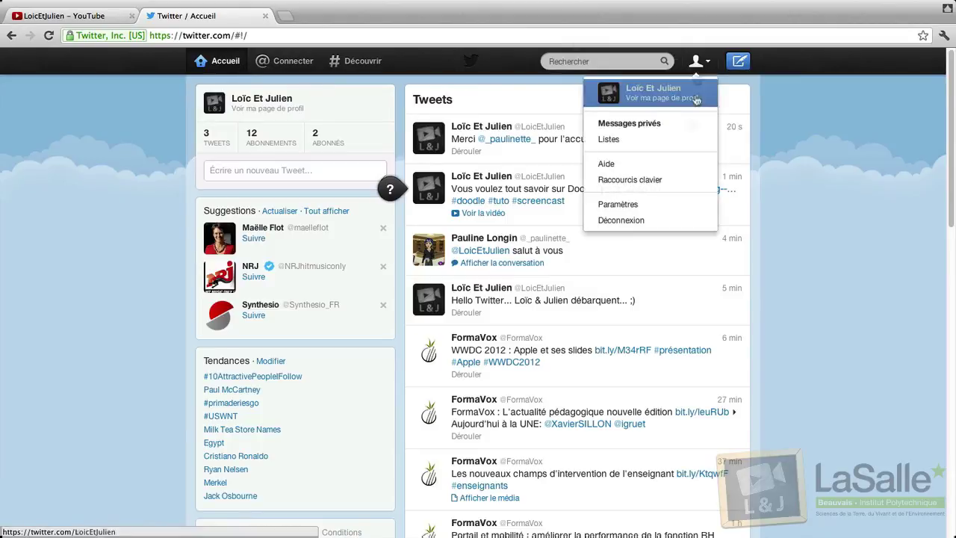
left_click(635, 203)
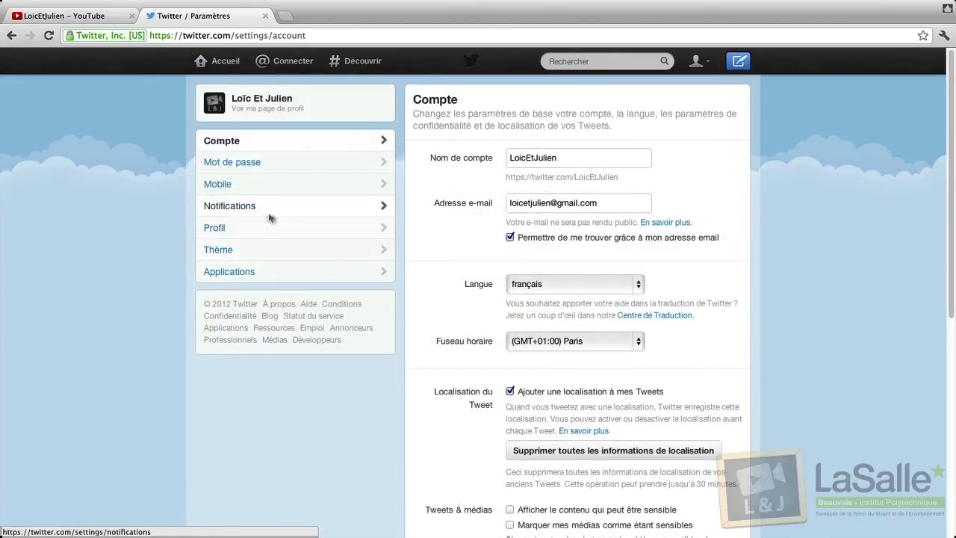
left_click(246, 207)
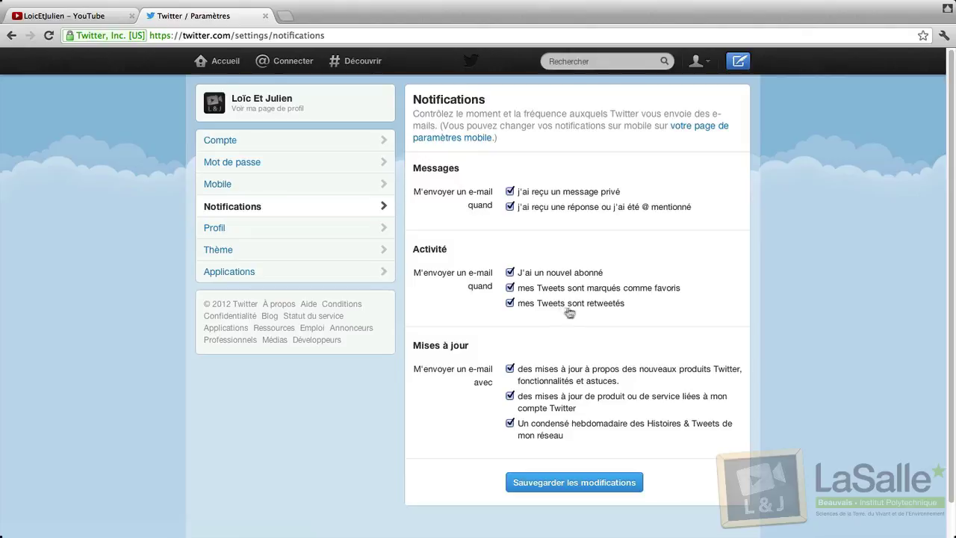
Check the Gmail inbox in a new tab for Twitter notification e-mails, then return to the Twitter home timeline.
left_click(283, 18)
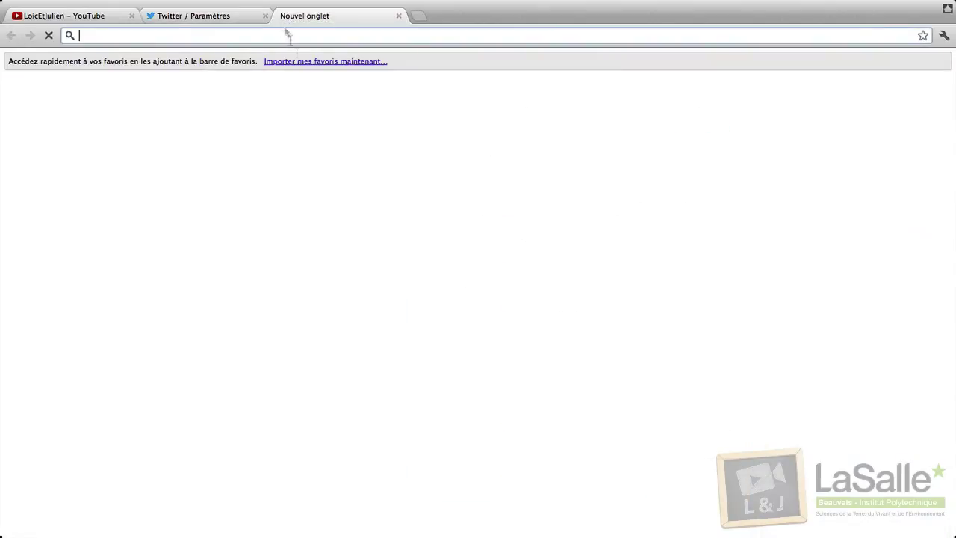
left_click(302, 228)
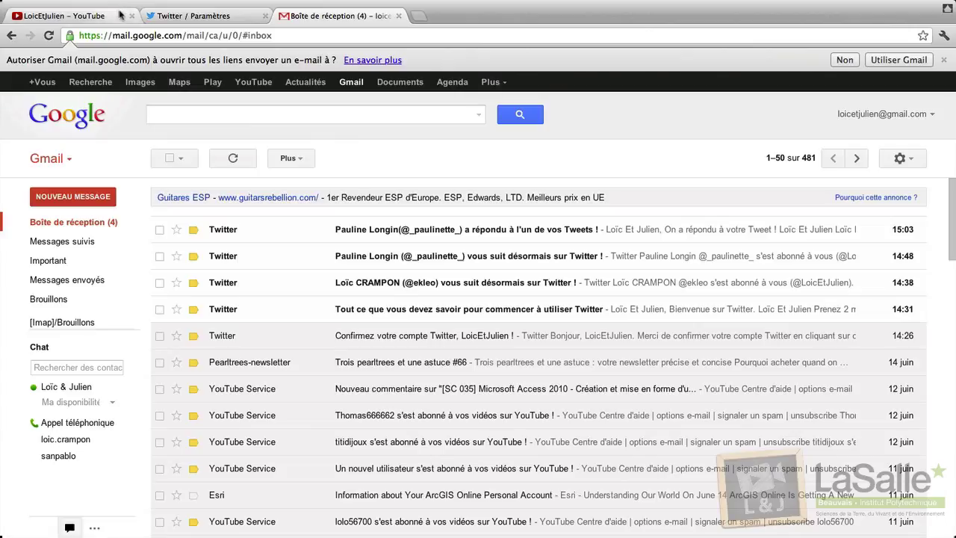
left_click(69, 18)
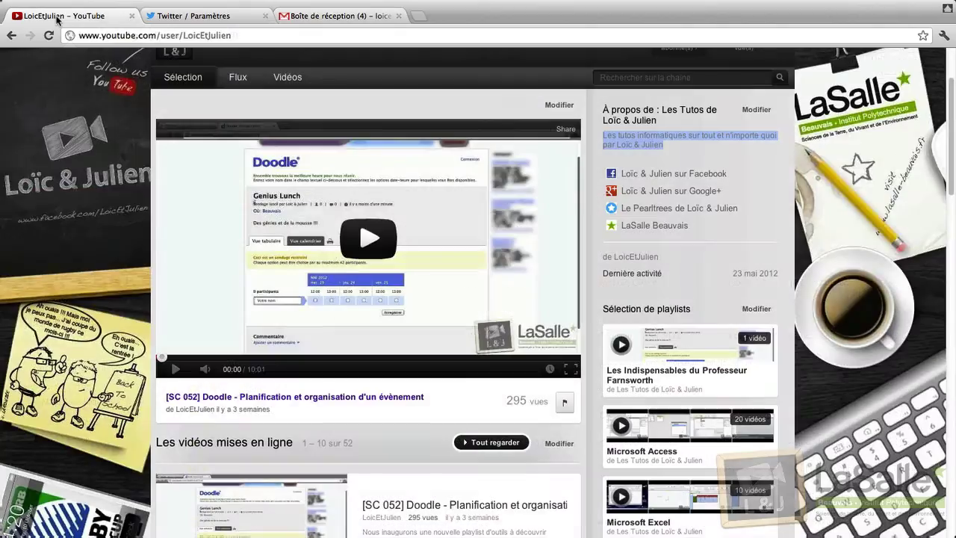
left_click(240, 17)
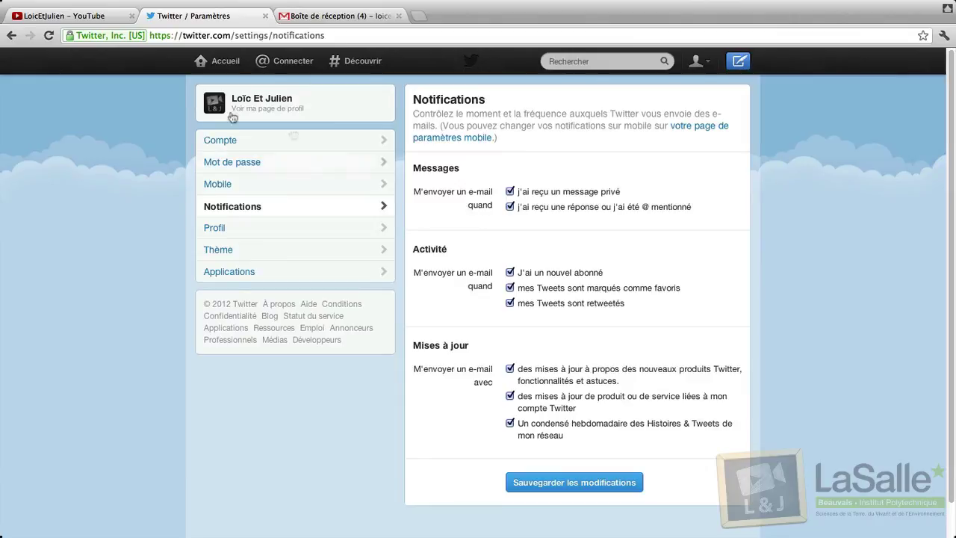
left_click(222, 63)
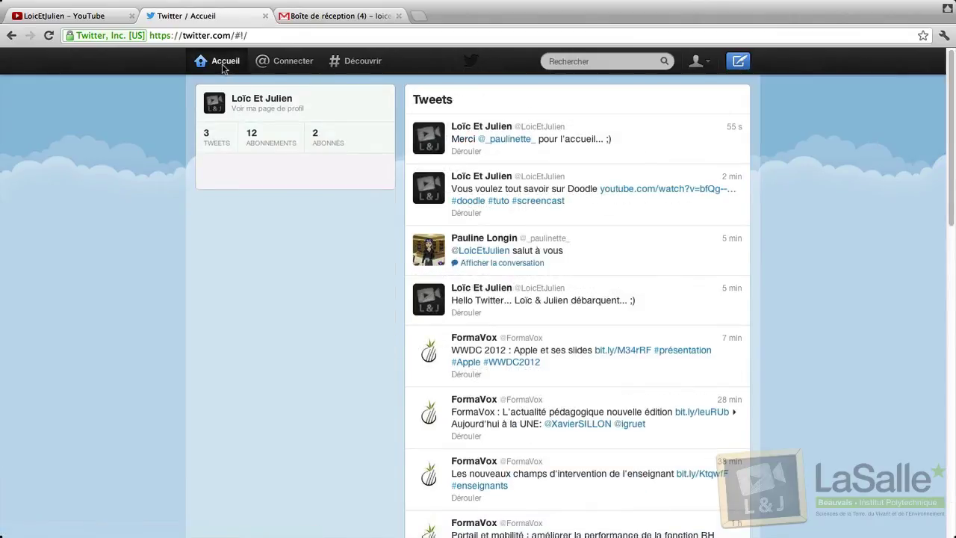